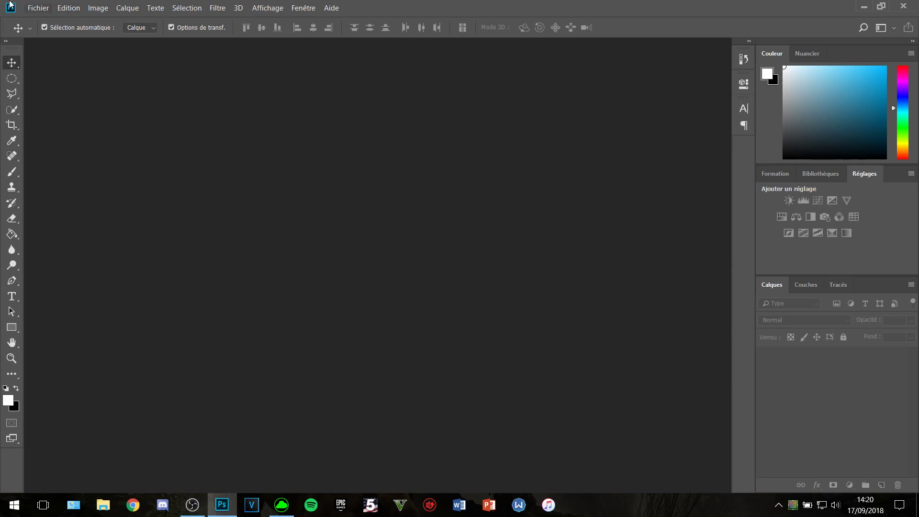
Start a new document, dismiss the introductory banner, and compare the saved and recent presets.
{"action": "left_click", "coordinate": [48, 8]}
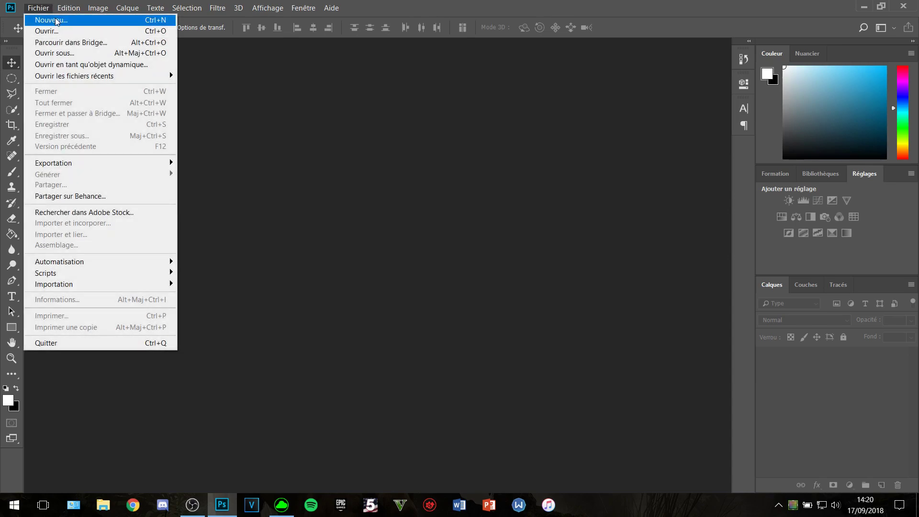
{"action": "left_click", "coordinate": [56, 21]}
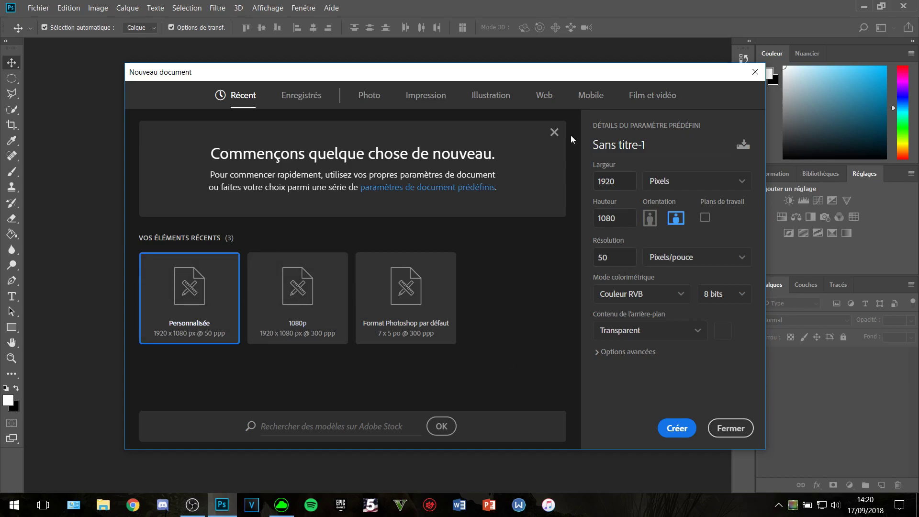
{"action": "left_click", "coordinate": [556, 133]}
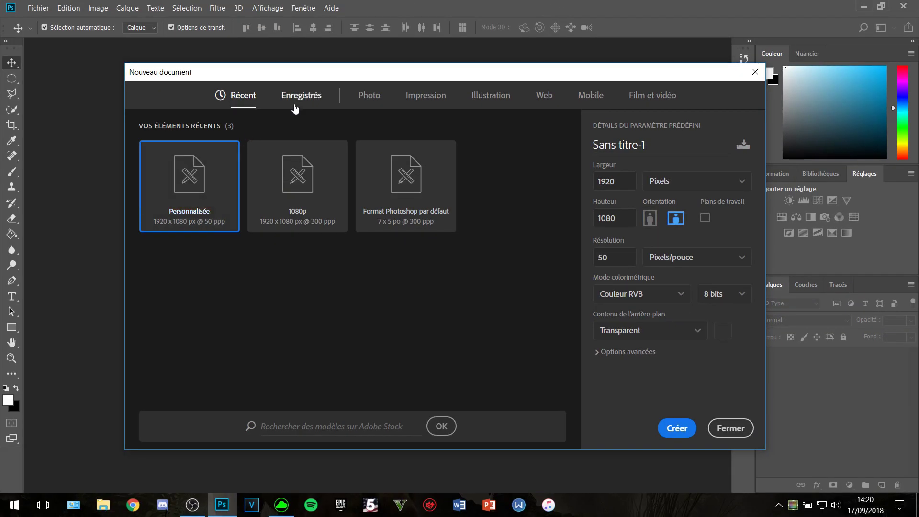
{"action": "left_click", "coordinate": [293, 106]}
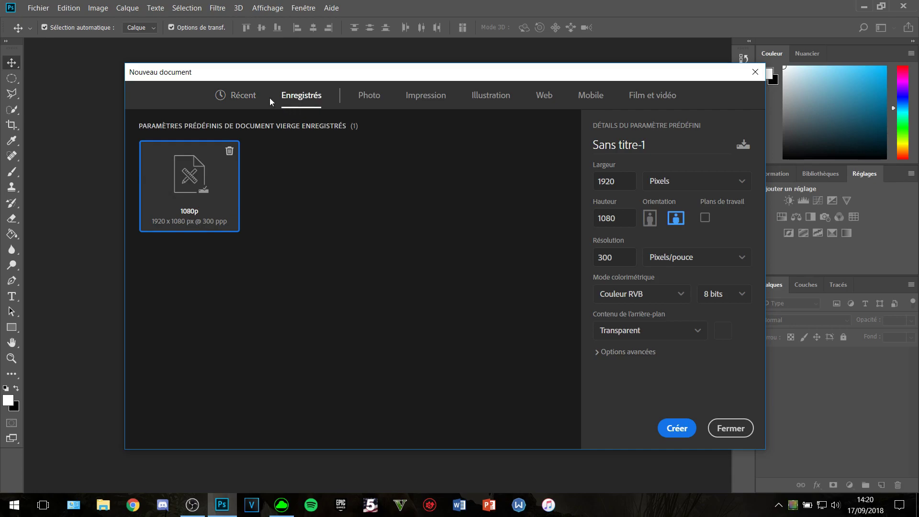
{"action": "left_click", "coordinate": [238, 98]}
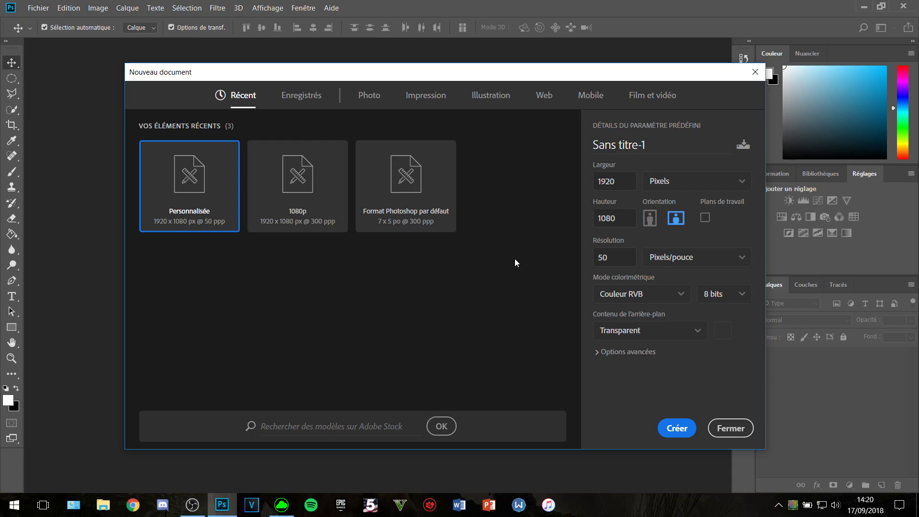
Set the new document's resolution to 300 pixels per inch.
{"action": "key", "text": "Tab"}
{"action": "type", "text": "3000"}
{"action": "key", "text": "BackSpace"}
{"action": "left_click", "coordinate": [722, 258]}
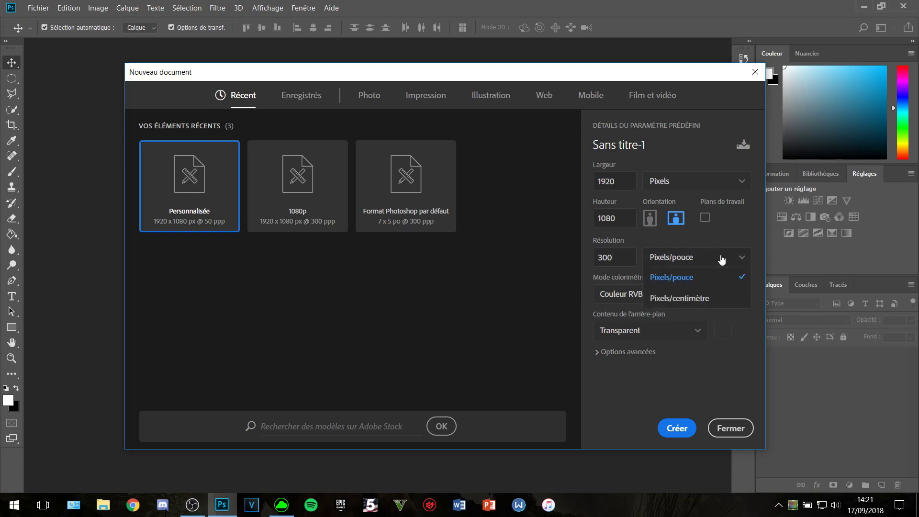
{"action": "left_click", "coordinate": [734, 246]}
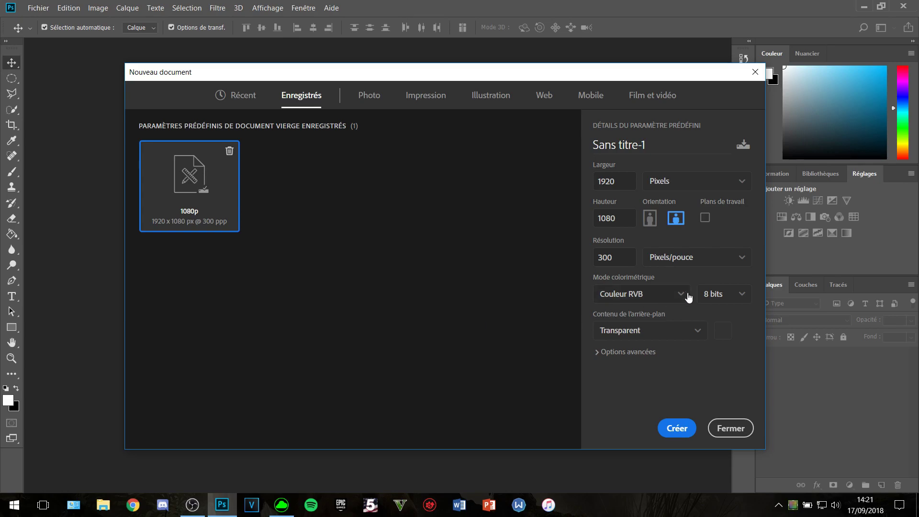
Review the bit-depth choices and advanced options for the new document.
{"action": "left_click", "coordinate": [739, 295]}
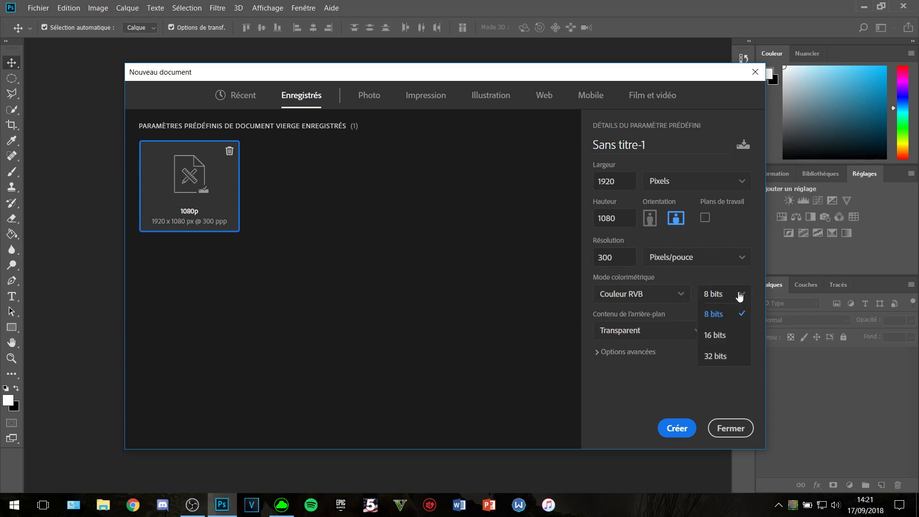
{"action": "left_click", "coordinate": [632, 350]}
{"action": "left_click", "coordinate": [619, 355]}
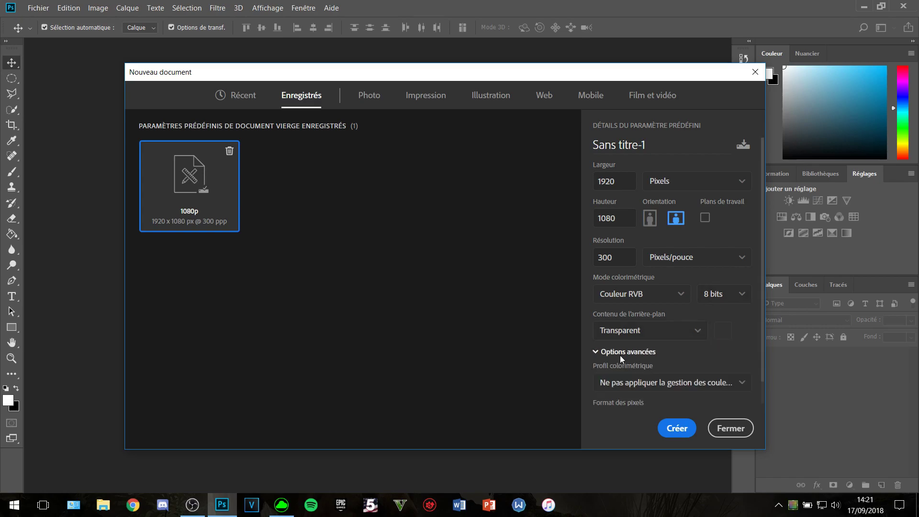
{"action": "left_click", "coordinate": [683, 333]}
{"action": "left_click", "coordinate": [741, 360]}
{"action": "scroll", "coordinate": [740, 360], "scroll_direction": "down", "scroll_amount": 1}
Keep the background contents transparent and create the document from the saved 1080p preset.
{"action": "left_click", "coordinate": [680, 312]}
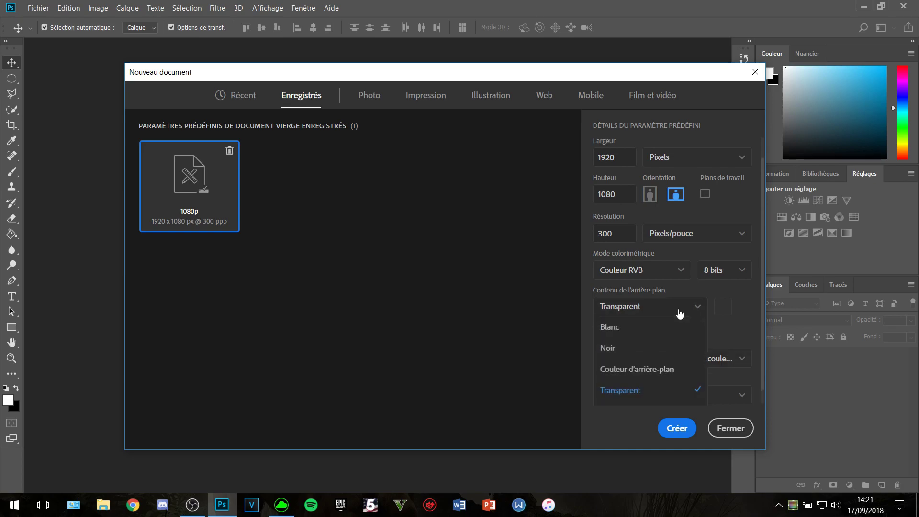
{"action": "scroll", "coordinate": [682, 363], "scroll_direction": "down", "scroll_amount": 1}
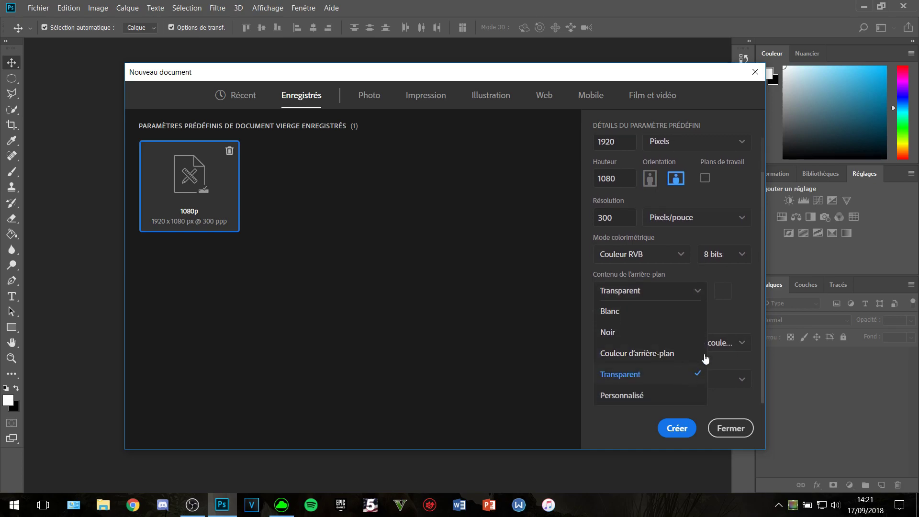
{"action": "left_click", "coordinate": [697, 369]}
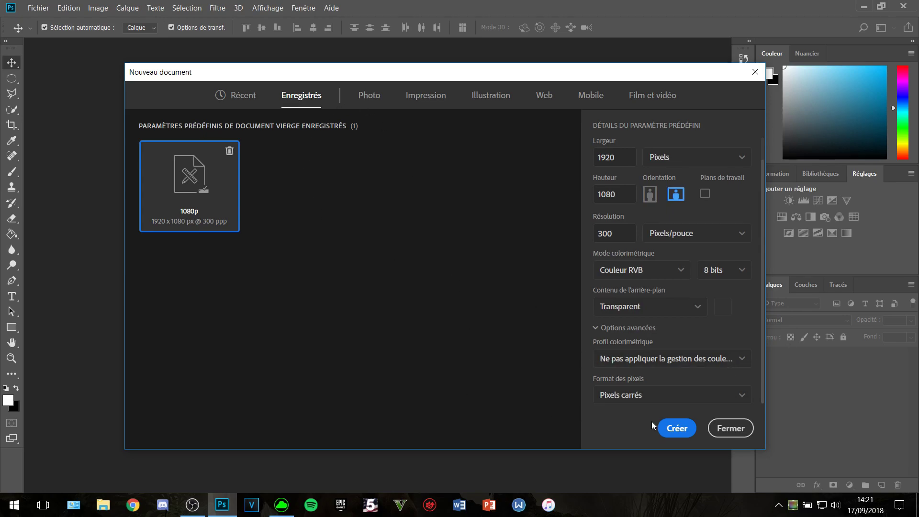
{"action": "double_click", "coordinate": [185, 211]}
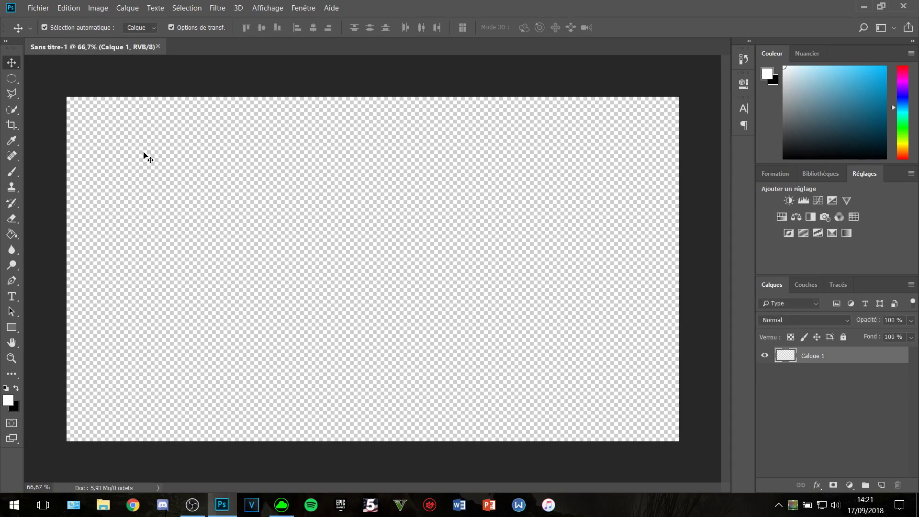
{"action": "mouse_move", "coordinate": [81, 84]}
{"action": "left_mouse_down"}
{"action": "mouse_move", "coordinate": [164, 103]}
{"action": "mouse_move", "coordinate": [706, 338]}
{"action": "mouse_move", "coordinate": [709, 426]}
{"action": "left_mouse_up"}
{"action": "left_click_drag", "start_coordinate": [607, 344], "coordinate": [296, 196]}
{"action": "left_click_drag", "start_coordinate": [144, 127], "coordinate": [684, 368]}
{"action": "left_click_drag", "start_coordinate": [592, 351], "coordinate": [249, 180]}
Add the text "PNG" in black at 30 pt to the middle of the transparent canvas.
{"action": "left_click", "coordinate": [11, 297]}
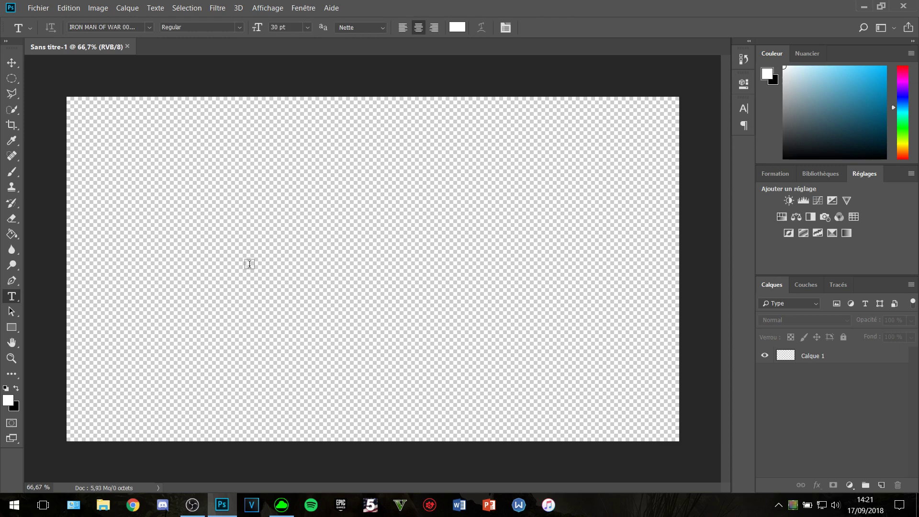
{"action": "left_click", "coordinate": [319, 266]}
{"action": "type", "text": "PNG"}
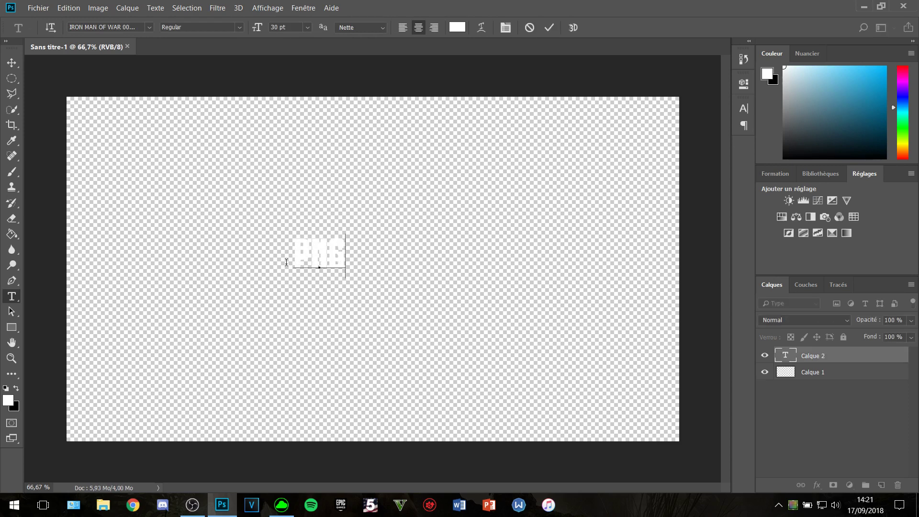
{"action": "key", "text": "ctrl+a"}
{"action": "left_click", "coordinate": [16, 388]}
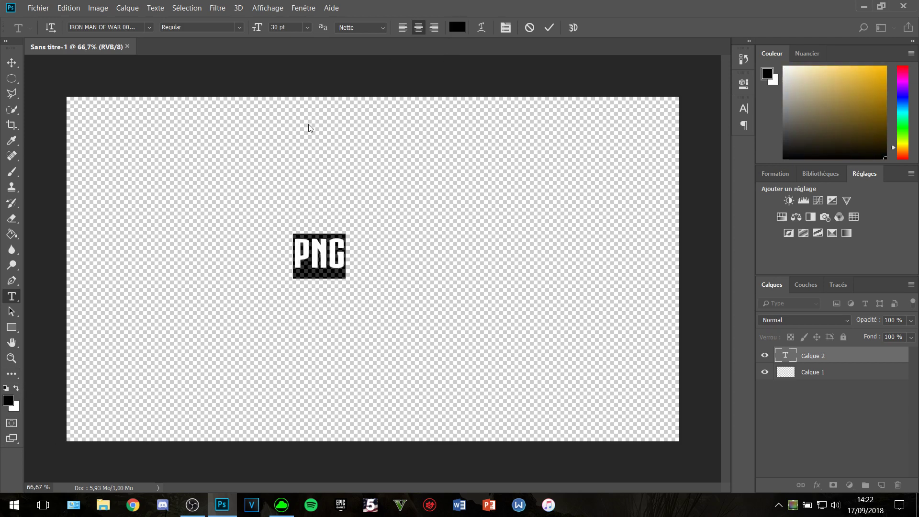
{"action": "left_click", "coordinate": [549, 28]}
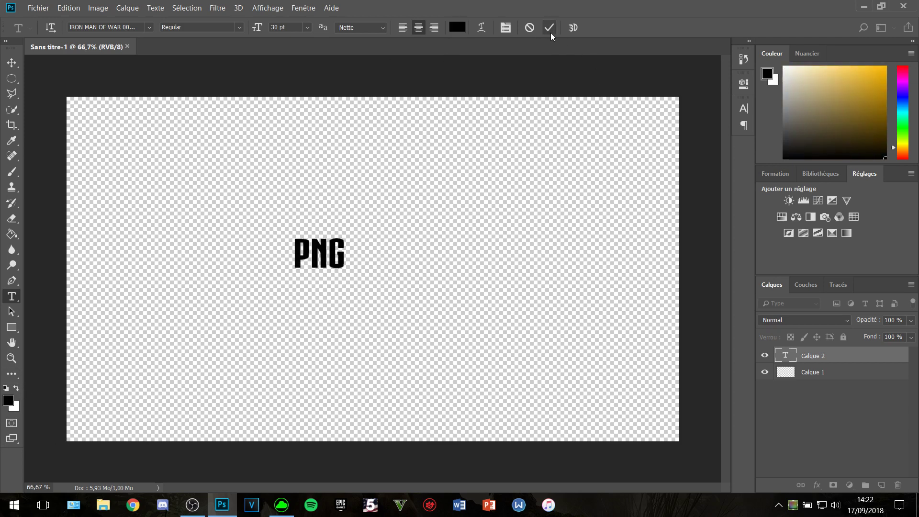
Try enlarging the PNG text across most of the canvas, and delete its text layer.
{"action": "left_click", "coordinate": [17, 63]}
{"action": "left_click_drag", "start_coordinate": [344, 268], "coordinate": [594, 395]}
{"action": "left_click_drag", "start_coordinate": [498, 292], "coordinate": [488, 274]}
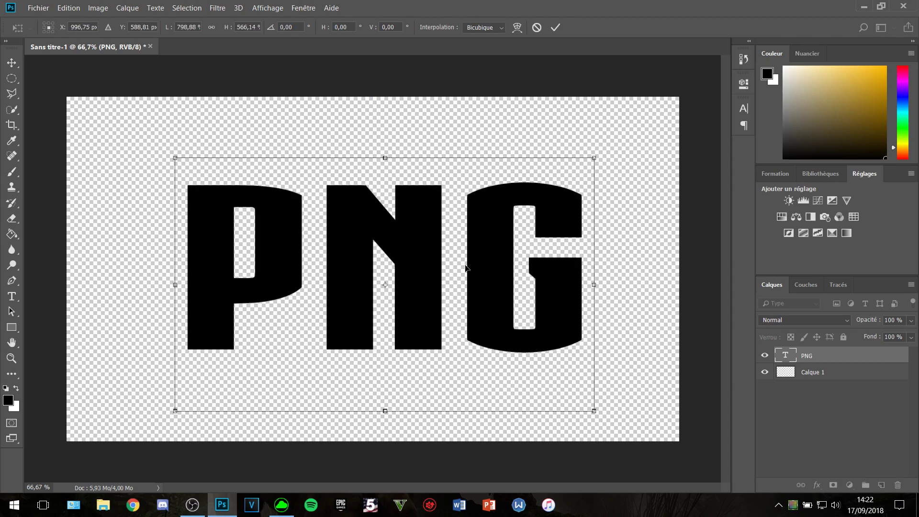
{"action": "left_click", "coordinate": [536, 28]}
{"action": "key", "text": "Delete"}
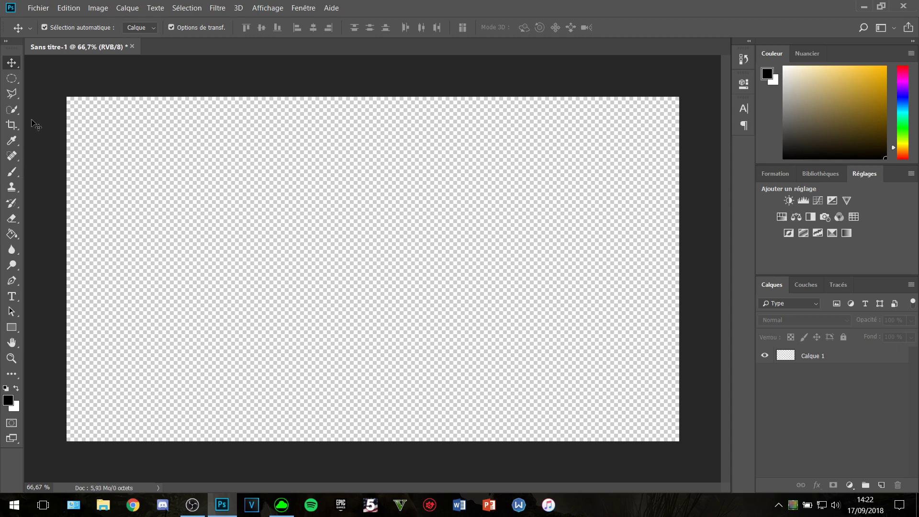
Switch to the Google Images results in Chrome and close the expanded soldier image preview.
{"action": "left_click", "coordinate": [109, 500]}
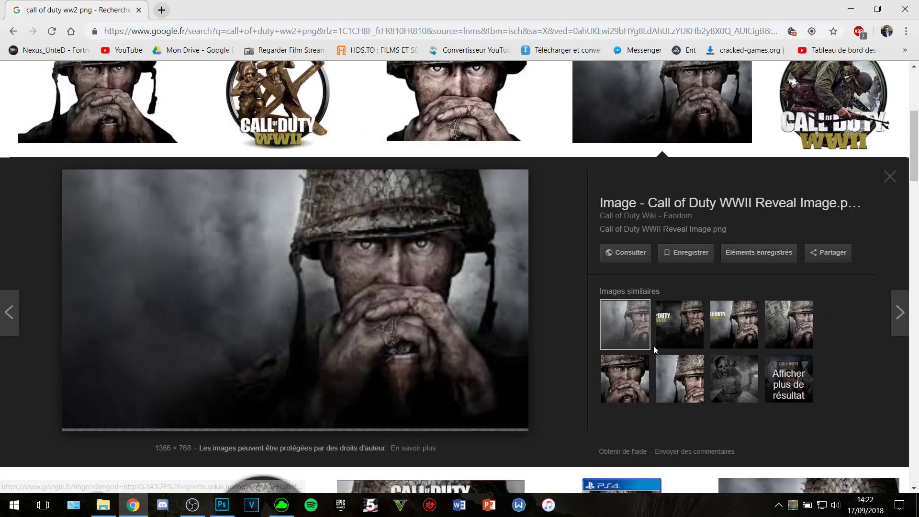
{"action": "scroll", "coordinate": [653, 345], "scroll_direction": "up", "scroll_amount": 5}
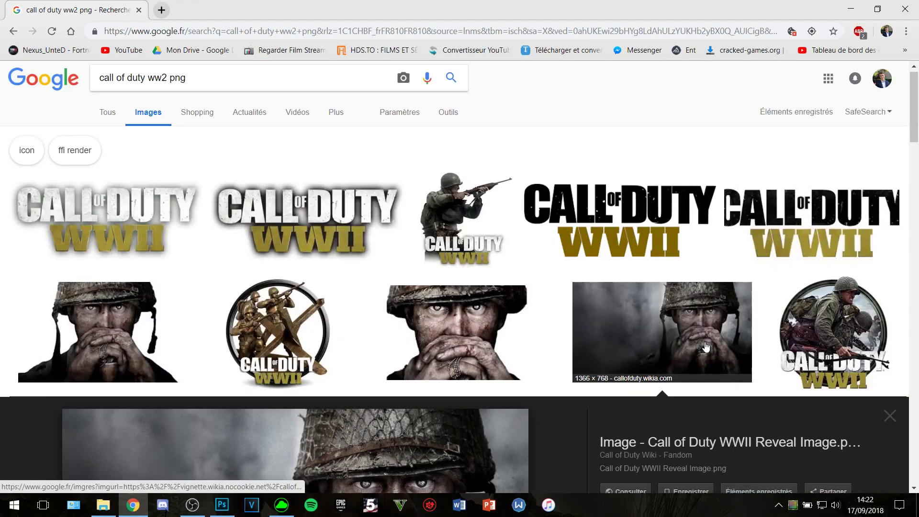
{"action": "left_click", "coordinate": [706, 346]}
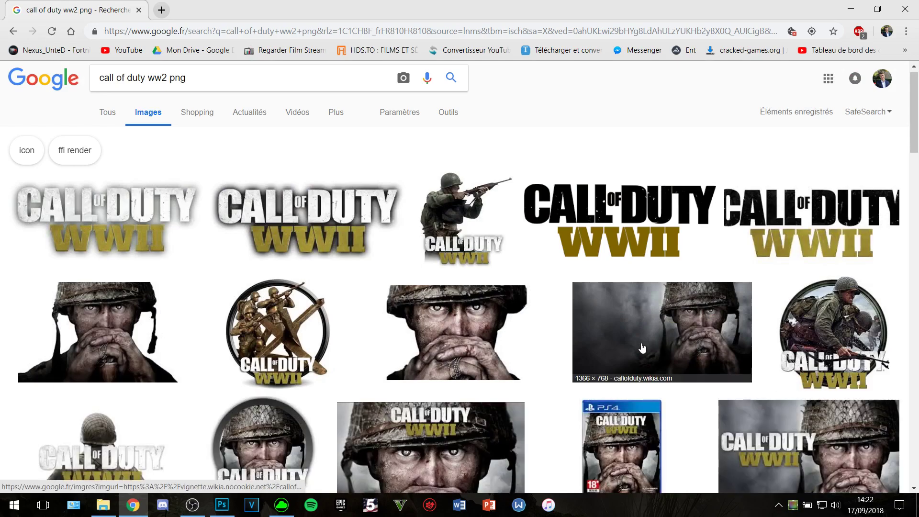
{"action": "scroll", "coordinate": [644, 347], "scroll_direction": "up", "scroll_amount": 1}
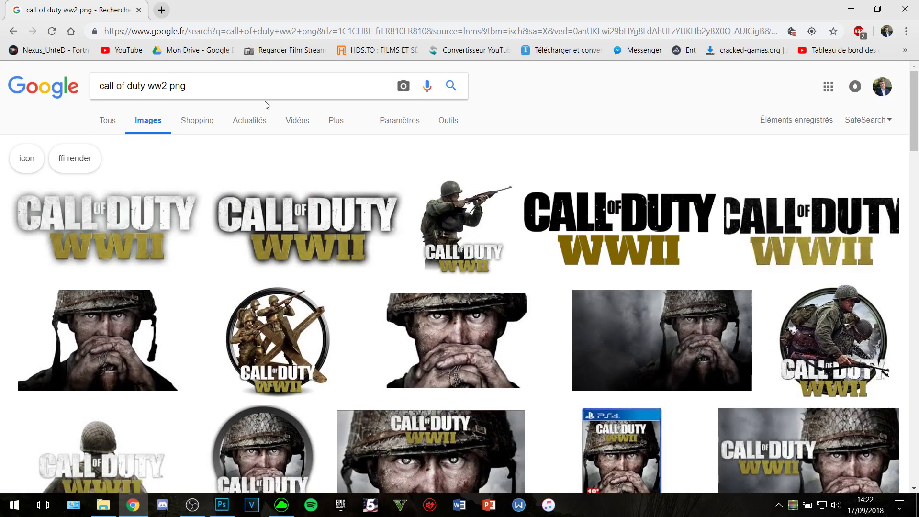
Search Google Images for "call of duty ww2" instead, without the word png.
{"action": "left_click", "coordinate": [328, 74]}
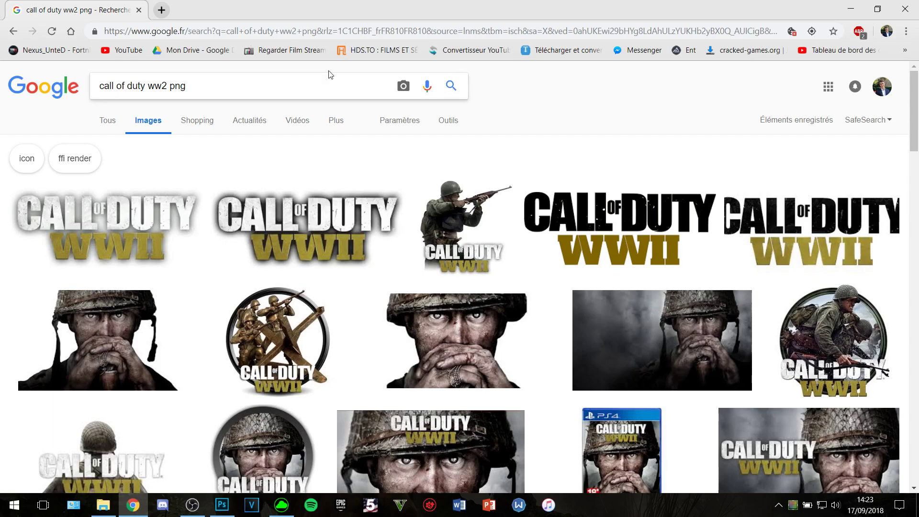
{"action": "key", "text": "BackSpace"}
{"action": "key", "text": "BackSpace"}
{"action": "key", "text": "BackSpace"}
{"action": "key", "text": "BackSpace"}
{"action": "type", "text": "*"}
{"action": "key", "text": "BackSpace"}
{"action": "key", "text": "Return"}
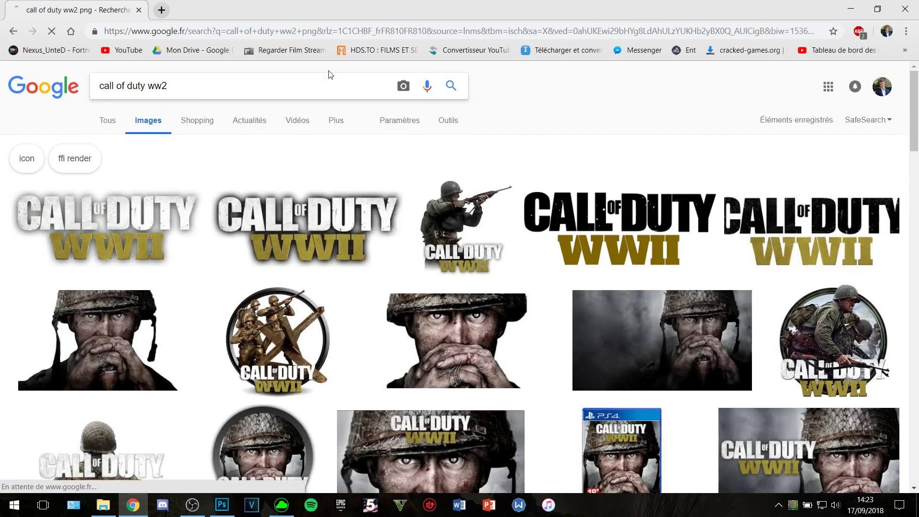
Find the 1600 × 900 beach gameplay screenshot from Windows Central and copy the image.
{"action": "scroll", "coordinate": [761, 236], "scroll_direction": "down", "scroll_amount": 5}
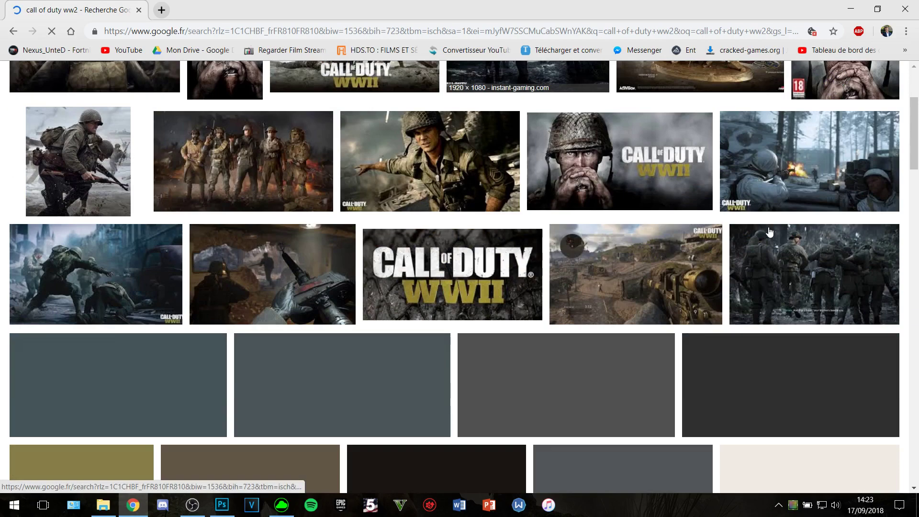
{"action": "scroll", "coordinate": [761, 236], "scroll_direction": "up", "scroll_amount": 2}
{"action": "scroll", "coordinate": [666, 239], "scroll_direction": "down", "scroll_amount": 1}
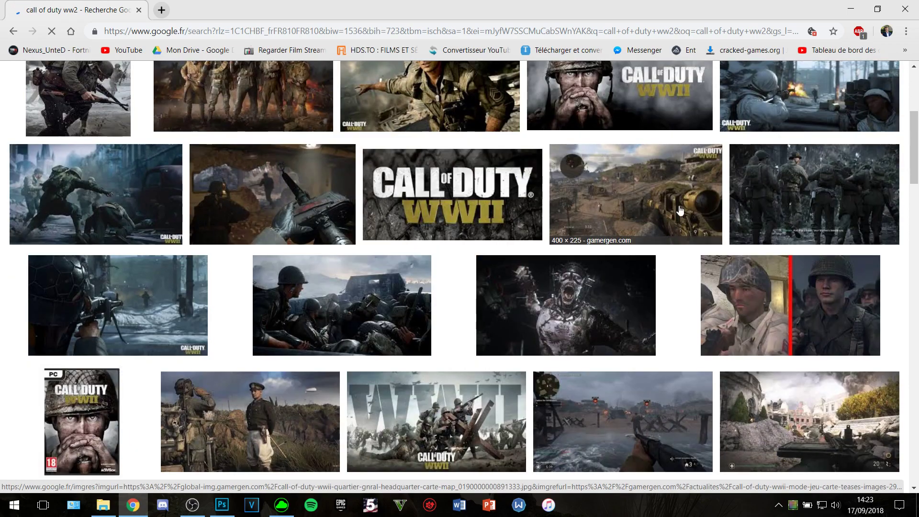
{"action": "scroll", "coordinate": [791, 323], "scroll_direction": "down", "scroll_amount": 3}
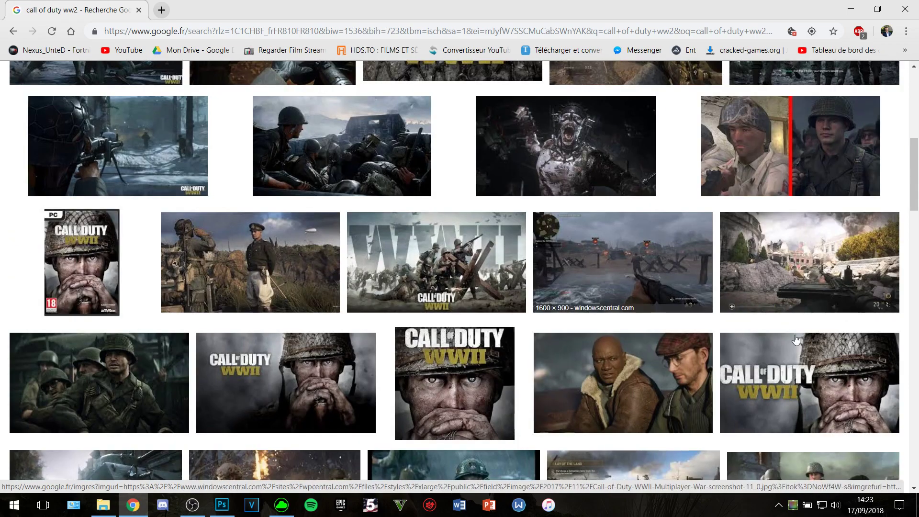
{"action": "left_click", "coordinate": [600, 292]}
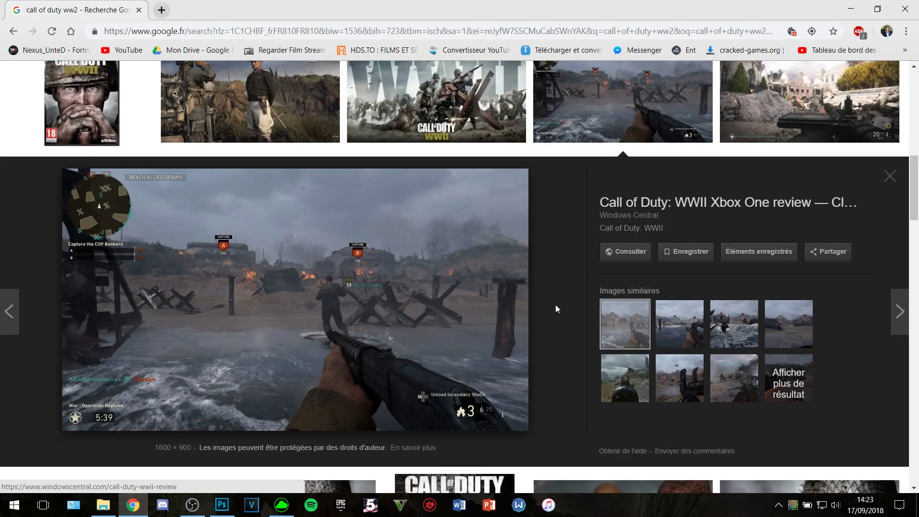
{"action": "right_click", "coordinate": [331, 303]}
{"action": "left_click", "coordinate": [417, 227]}
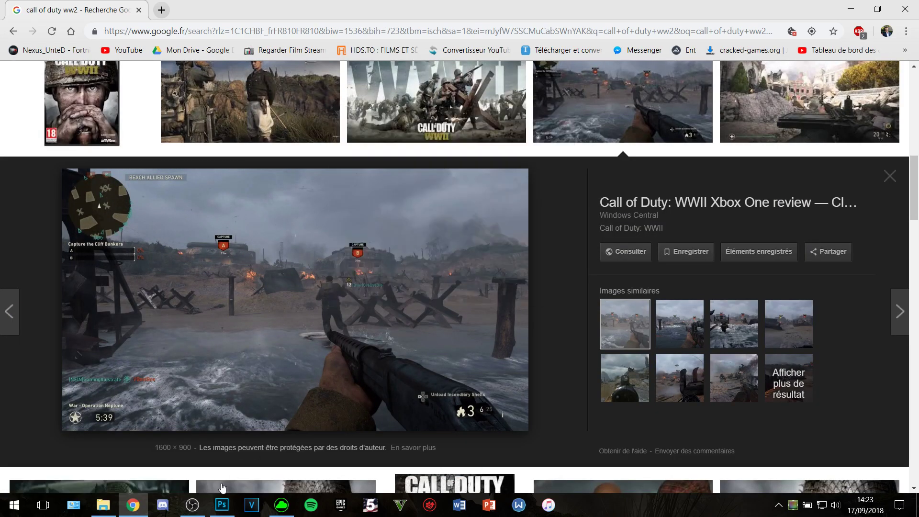
Switch to Photoshop, paste the beach gameplay image, and scale it to fill the whole canvas.
{"action": "mouse_move", "coordinate": [222, 504]}
{"action": "left_click", "coordinate": [238, 458]}
{"action": "key", "text": "ctrl"}
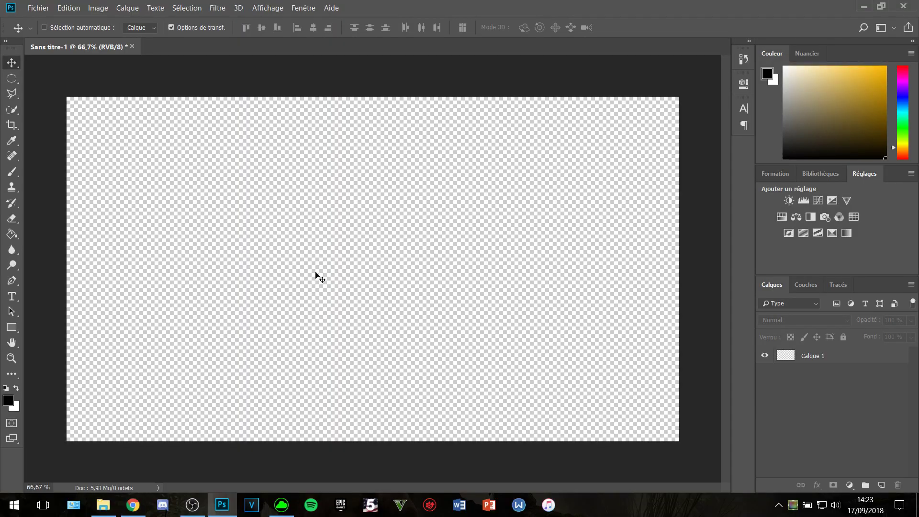
{"action": "key", "text": "ctrl+v"}
{"action": "left_click_drag", "start_coordinate": [265, 288], "coordinate": [212, 262]}
{"action": "left_click_drag", "start_coordinate": [577, 385], "coordinate": [680, 440]}
{"action": "left_click", "coordinate": [555, 28]}
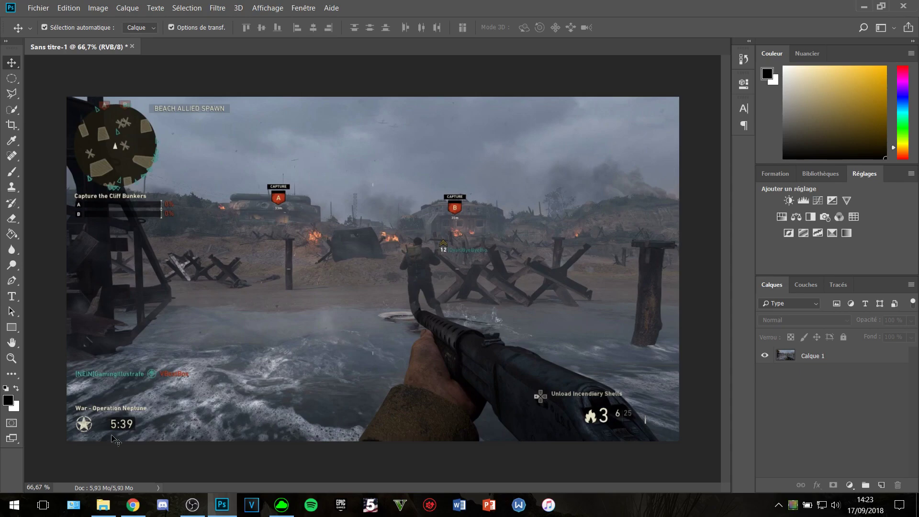
Place the Call_of_Duty_World_War_II_logo image from the Images montage folder onto the beach gameplay canvas.
{"action": "mouse_move", "coordinate": [115, 498]}
{"action": "left_click", "coordinate": [125, 458]}
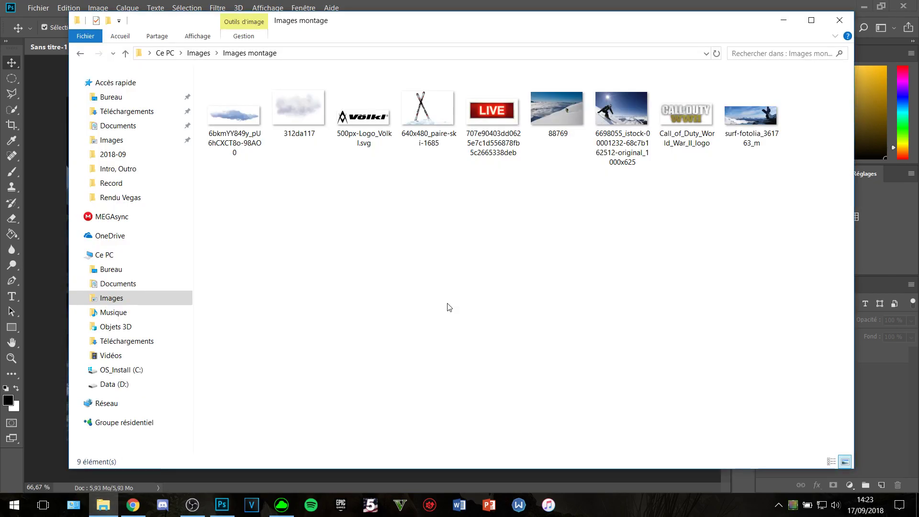
{"action": "left_click", "coordinate": [783, 20]}
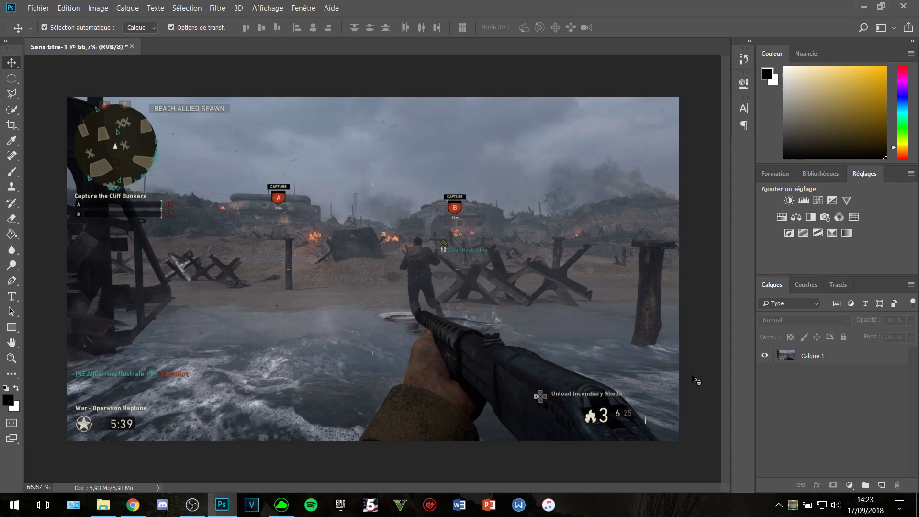
{"action": "left_click", "coordinate": [116, 503]}
{"action": "left_click_drag", "start_coordinate": [687, 115], "coordinate": [48, 260]}
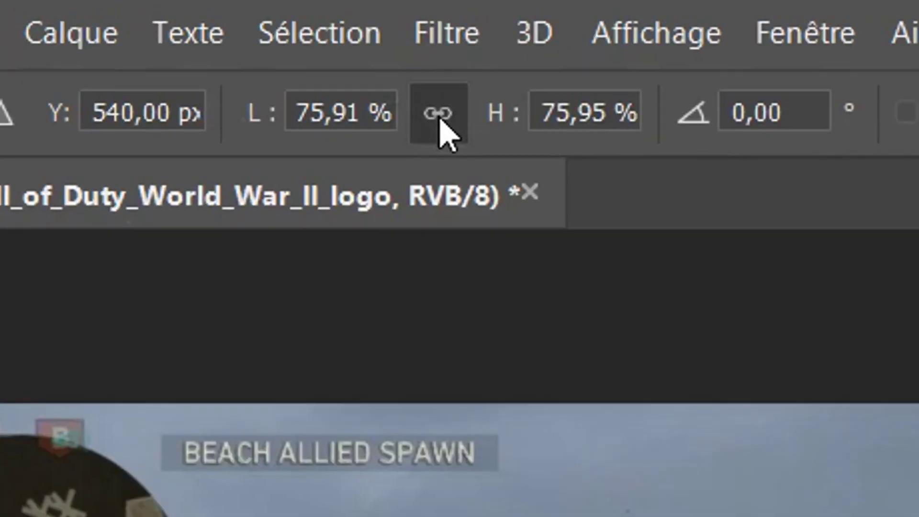
Scale the logo proportionally to 24.13 %, try it in the canvas's lower-left corner, and move it to the upper-right corner.
{"action": "left_click", "coordinate": [215, 28]}
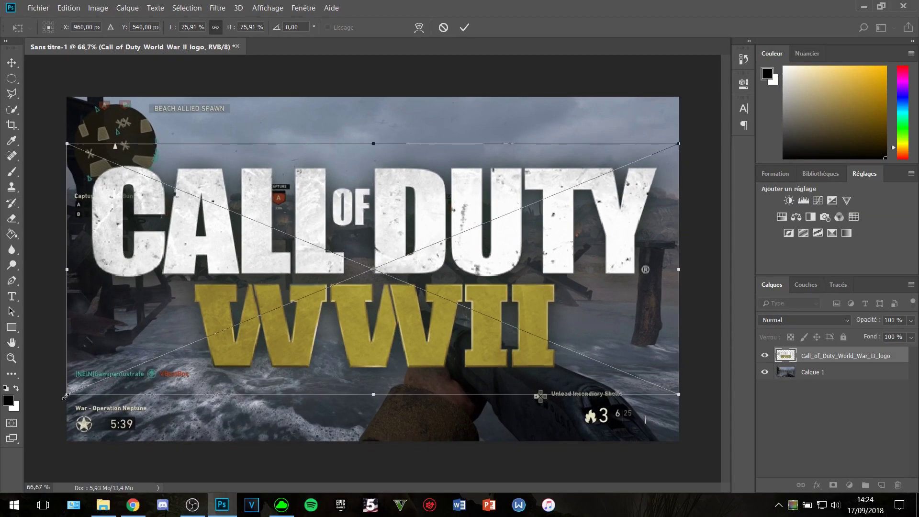
{"action": "left_click_drag", "start_coordinate": [66, 396], "coordinate": [485, 222]}
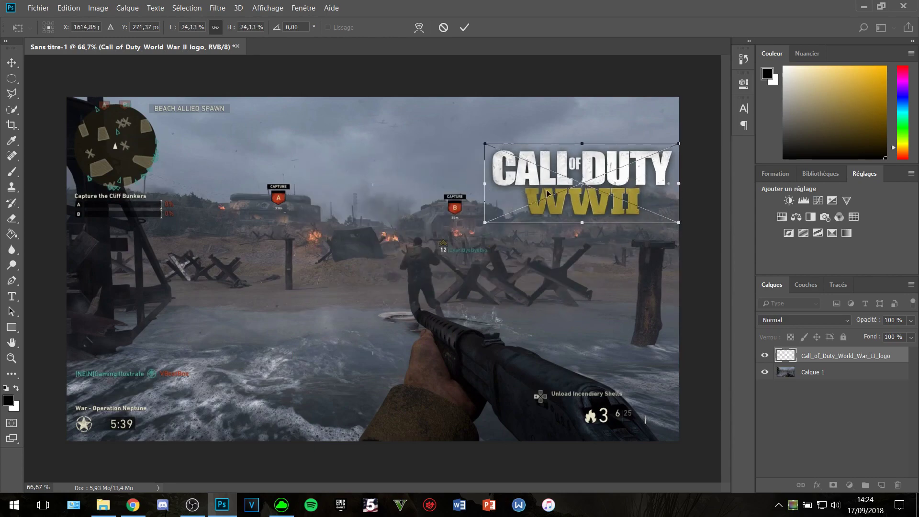
{"action": "left_click_drag", "start_coordinate": [547, 193], "coordinate": [135, 401]}
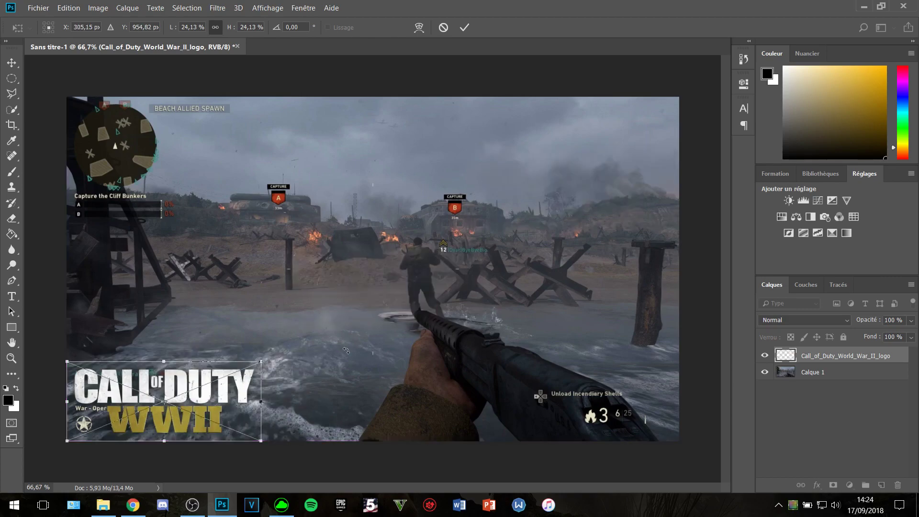
{"action": "left_click", "coordinate": [465, 28]}
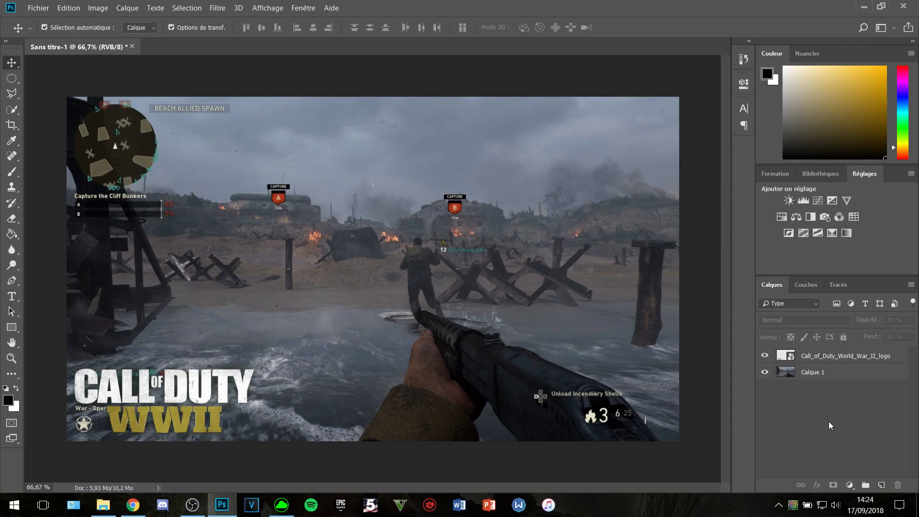
{"action": "left_click_drag", "start_coordinate": [229, 406], "coordinate": [646, 142]}
Add a white "Best of troll" title and enlarge it to about 145 % wide and 153 % high in the image's lower-left area.
{"action": "left_click", "coordinate": [12, 296]}
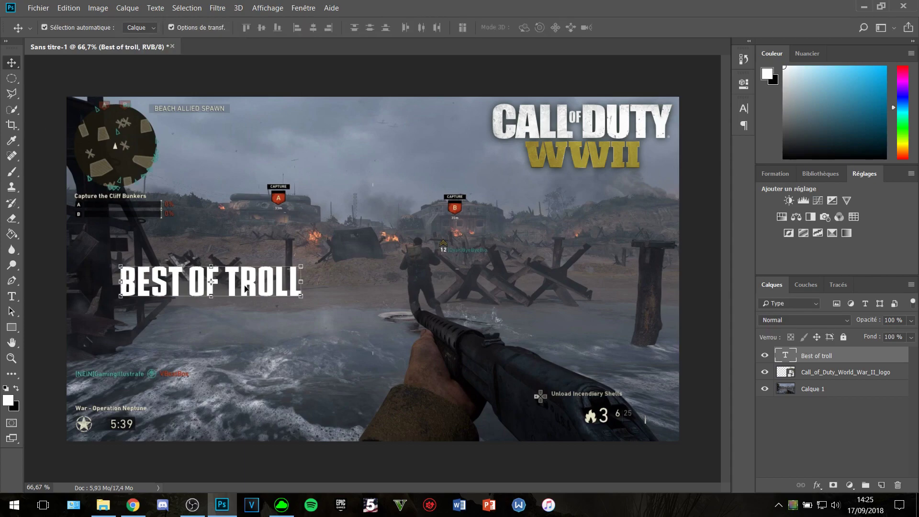
{"action": "left_click_drag", "start_coordinate": [283, 287], "coordinate": [374, 406]}
{"action": "key", "text": "ctrl+t"}
{"action": "mouse_move", "coordinate": [314, 381]}
{"action": "left_mouse_down"}
{"action": "mouse_move", "coordinate": [276, 380]}
{"action": "mouse_move", "coordinate": [303, 380]}
{"action": "left_mouse_up"}
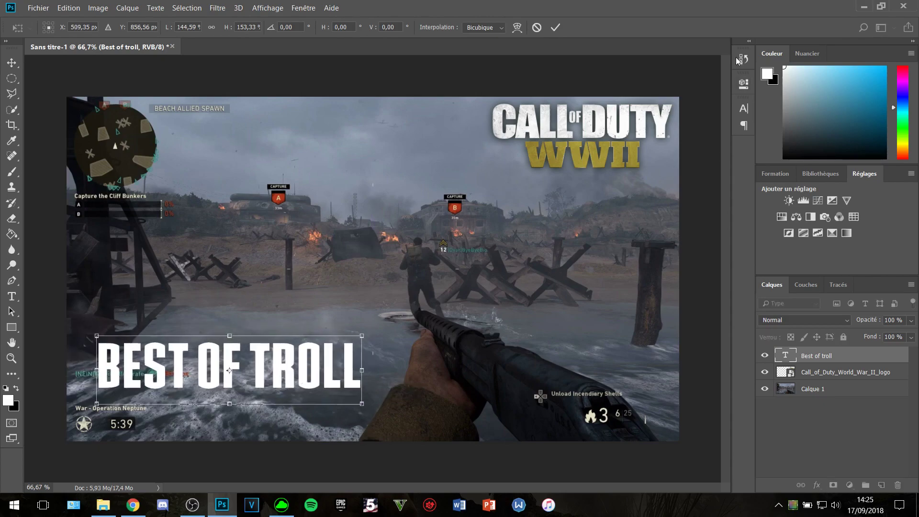
{"action": "left_click", "coordinate": [556, 28]}
{"action": "left_click", "coordinate": [837, 424]}
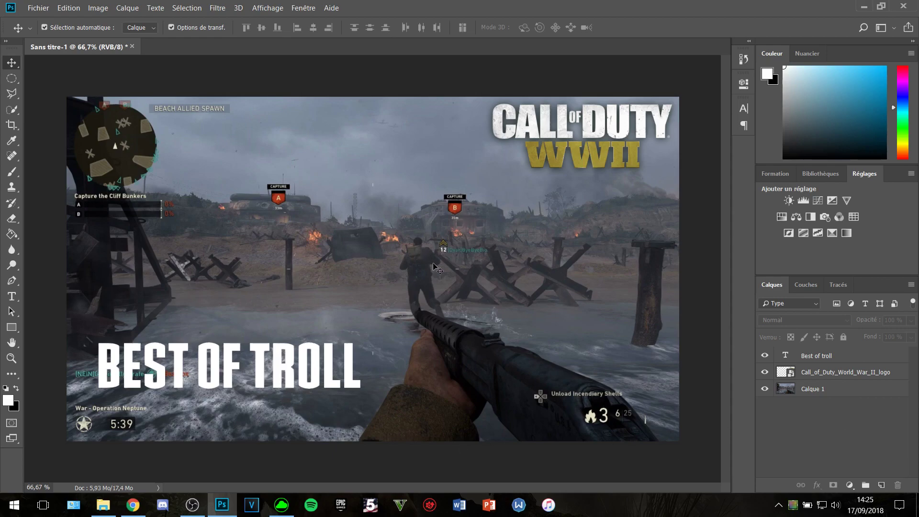
Swap the title and logo positions, putting the title over the sky and the logo in the canvas's lower-left corner.
{"action": "left_click_drag", "start_coordinate": [357, 389], "coordinate": [490, 170]}
{"action": "left_click_drag", "start_coordinate": [613, 150], "coordinate": [195, 419]}
{"action": "left_click", "coordinate": [366, 160]}
{"action": "left_click_drag", "start_coordinate": [366, 161], "coordinate": [434, 176]}
{"action": "left_click", "coordinate": [647, 239]}
{"action": "left_click", "coordinate": [905, 424]}
{"action": "left_click", "coordinate": [483, 170]}
{"action": "left_click_drag", "start_coordinate": [483, 170], "coordinate": [501, 158]}
{"action": "left_click", "coordinate": [870, 441]}
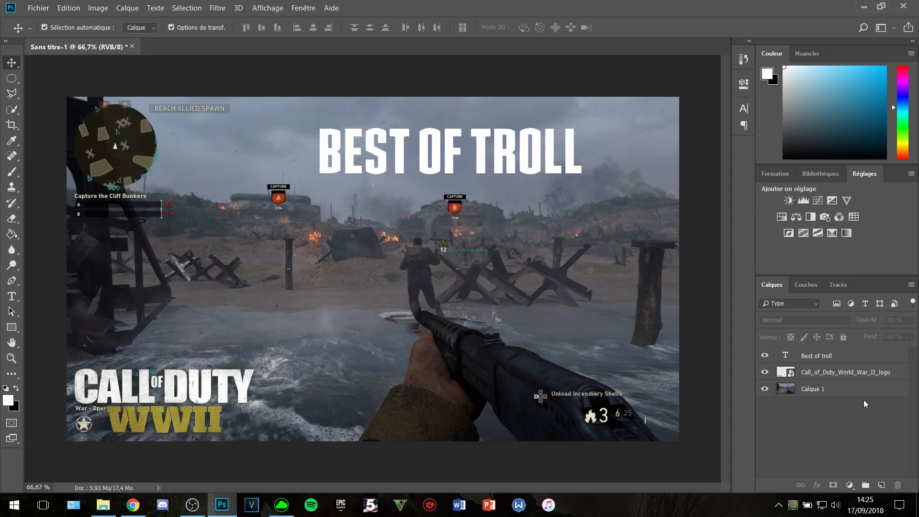
Open the layer style settings of the "Best of troll" text and restore the full list of available effects.
{"action": "left_click", "coordinate": [885, 361]}
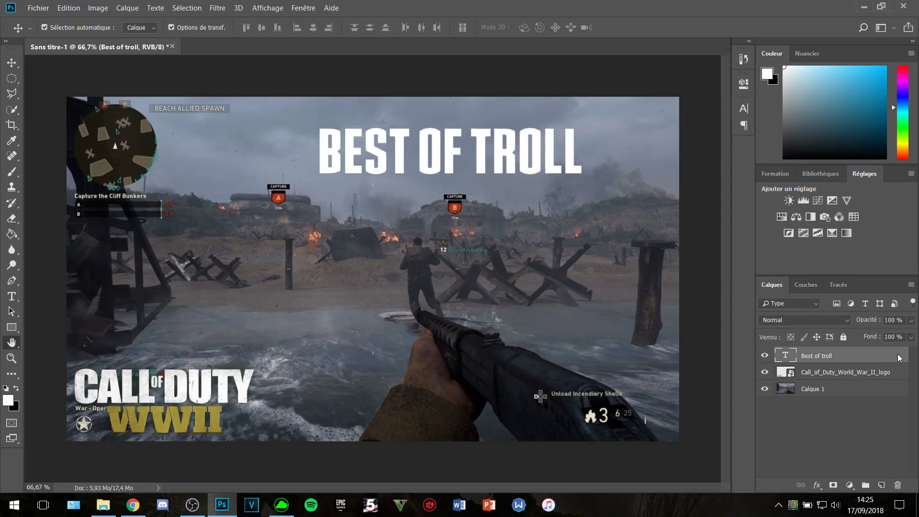
{"action": "double_click", "coordinate": [833, 239]}
{"action": "left_click_drag", "start_coordinate": [483, 84], "coordinate": [379, 95]}
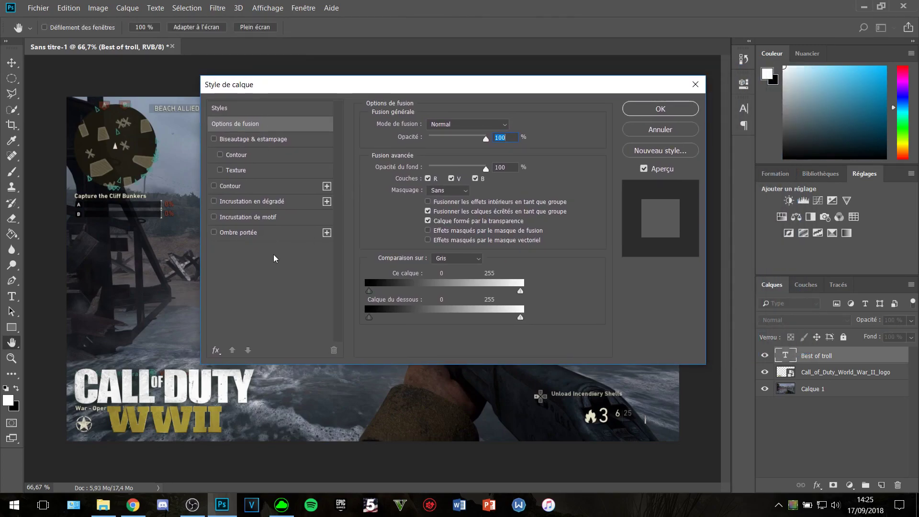
{"action": "left_click_drag", "start_coordinate": [423, 94], "coordinate": [391, 207]}
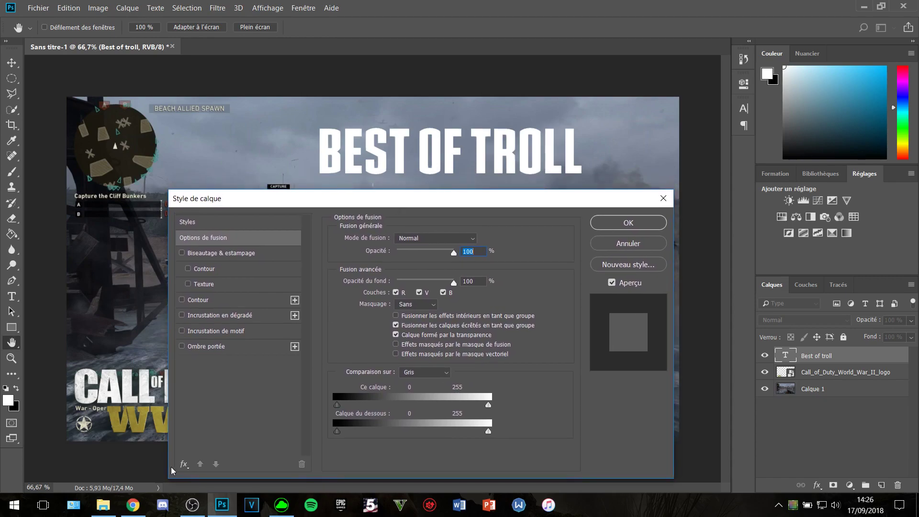
{"action": "left_click", "coordinate": [184, 464]}
{"action": "left_click", "coordinate": [225, 315]}
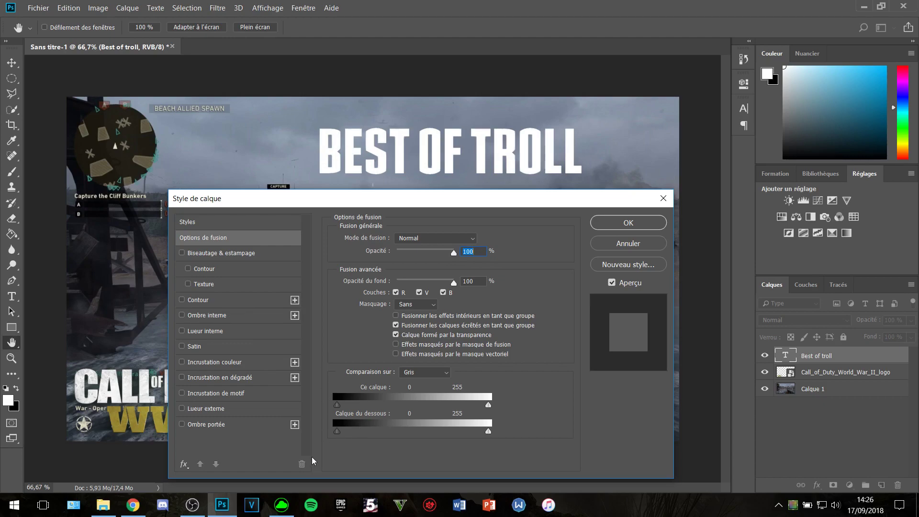
Try a drop shadow, gradient overlay, bevel and emboss, and stroke on the title text.
{"action": "left_click", "coordinate": [182, 425]}
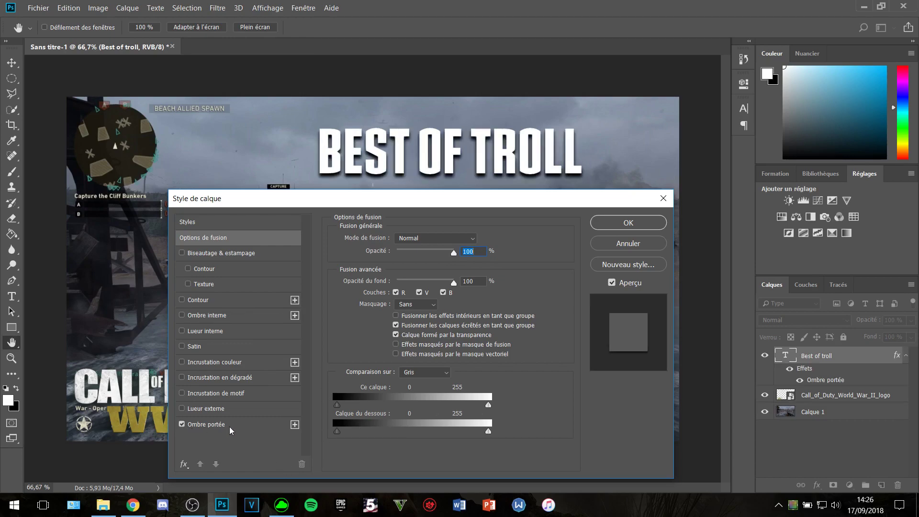
{"action": "left_click", "coordinate": [229, 426]}
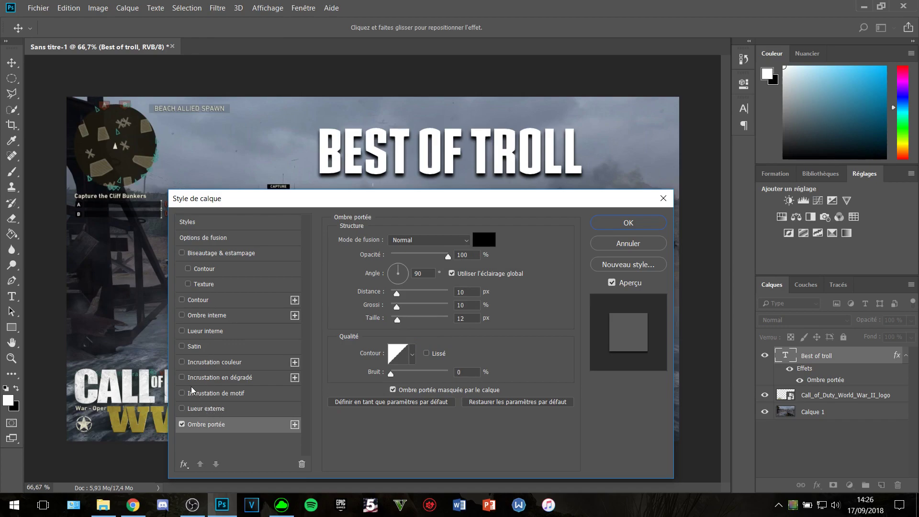
{"action": "left_click", "coordinate": [182, 378]}
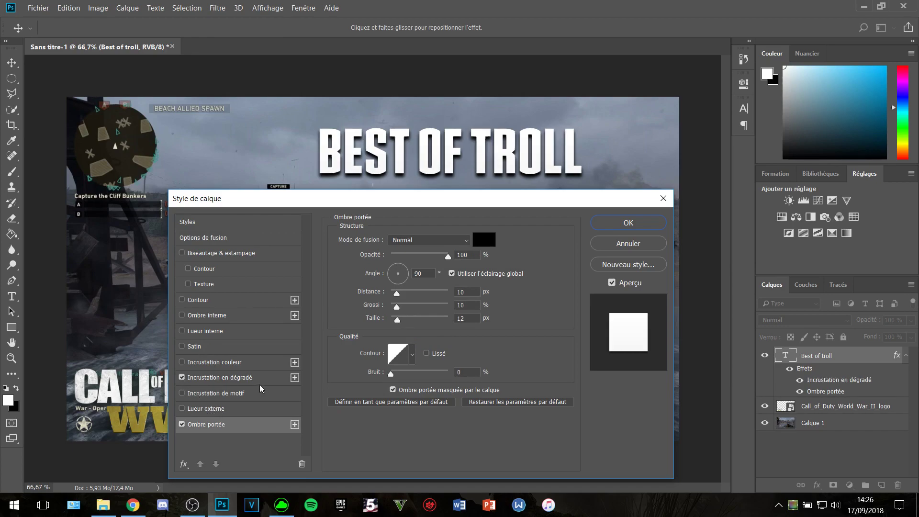
{"action": "left_click", "coordinate": [184, 253]}
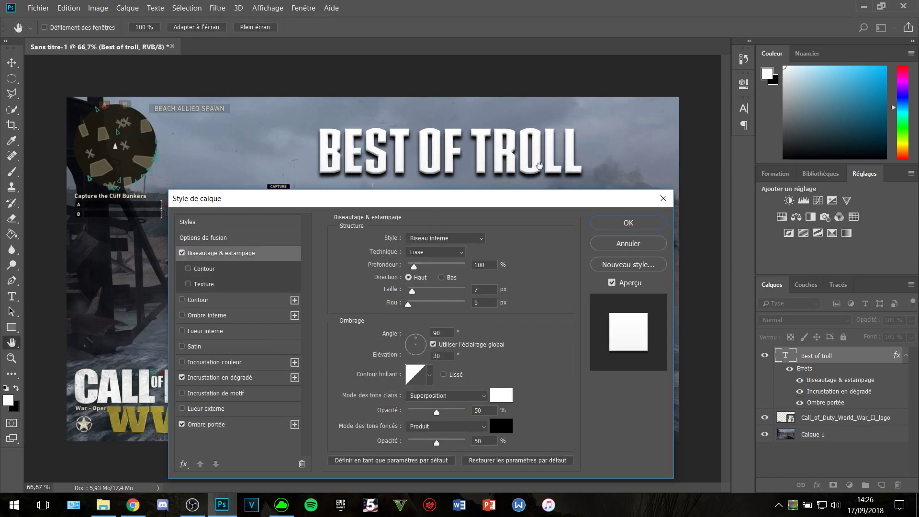
{"action": "left_click", "coordinate": [182, 299]}
Apply the saved white style preset to the title, combining bevel, stroke, gradient overlay and drop shadow.
{"action": "left_click", "coordinate": [192, 221]}
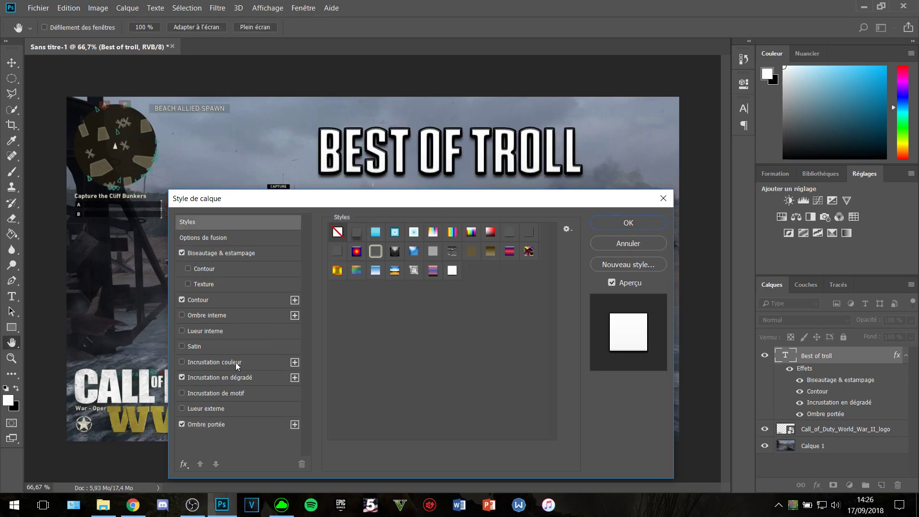
{"action": "left_click", "coordinate": [452, 271]}
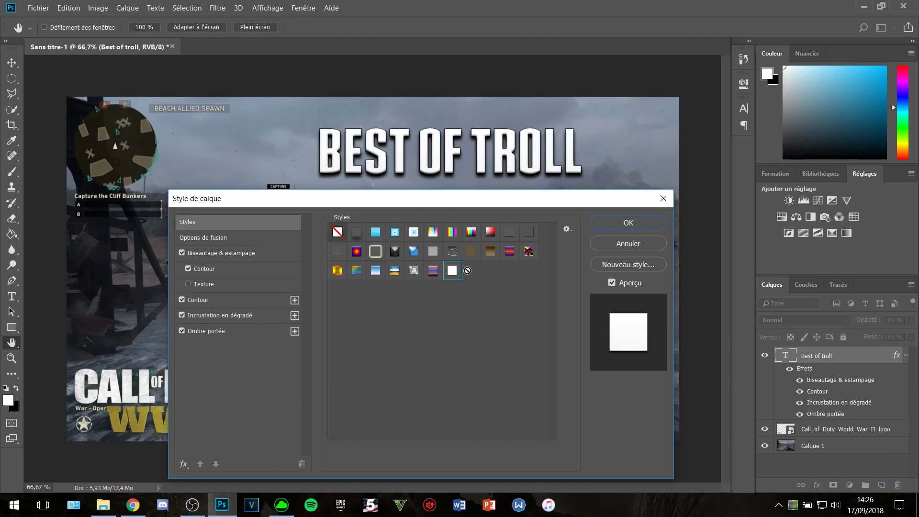
{"action": "left_click", "coordinate": [628, 223]}
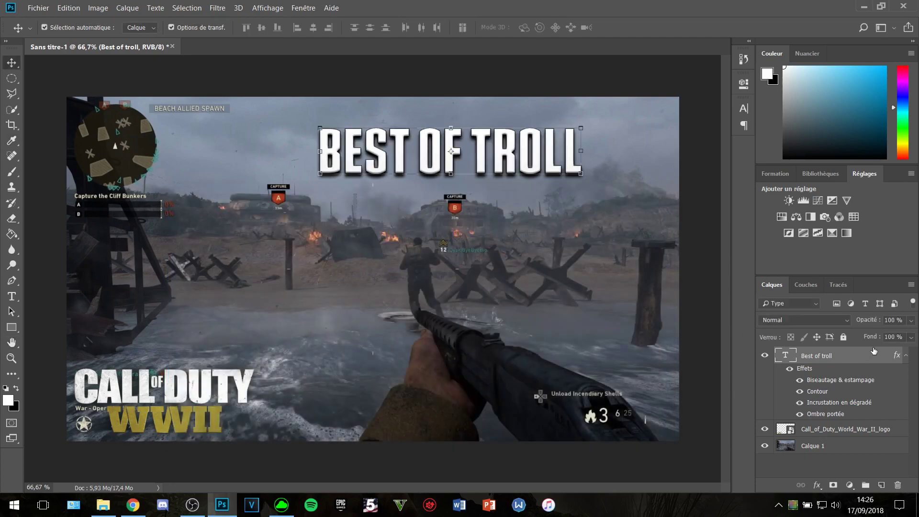
Toggle the visibility of all the title's layer effects to compare the text with and without them.
{"action": "left_click", "coordinate": [790, 369]}
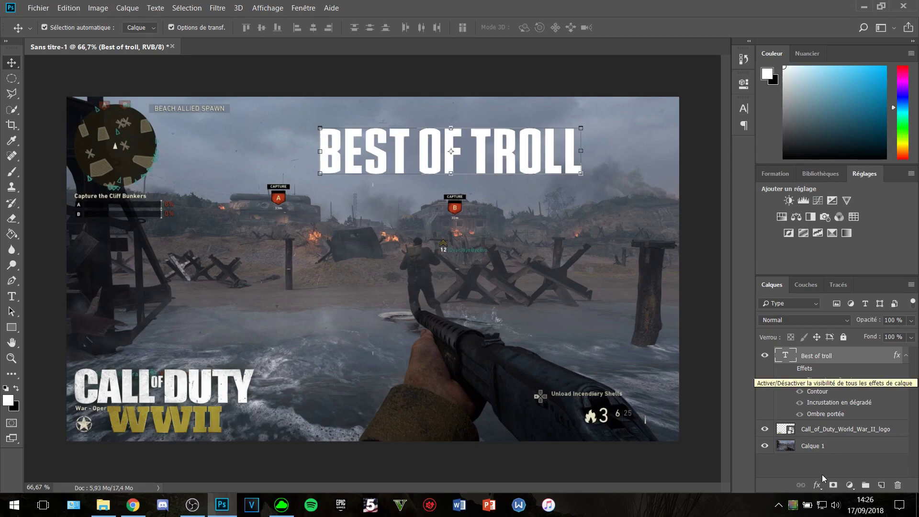
{"action": "left_click", "coordinate": [772, 354], "text": "ctrl"}
{"action": "left_click", "coordinate": [789, 369]}
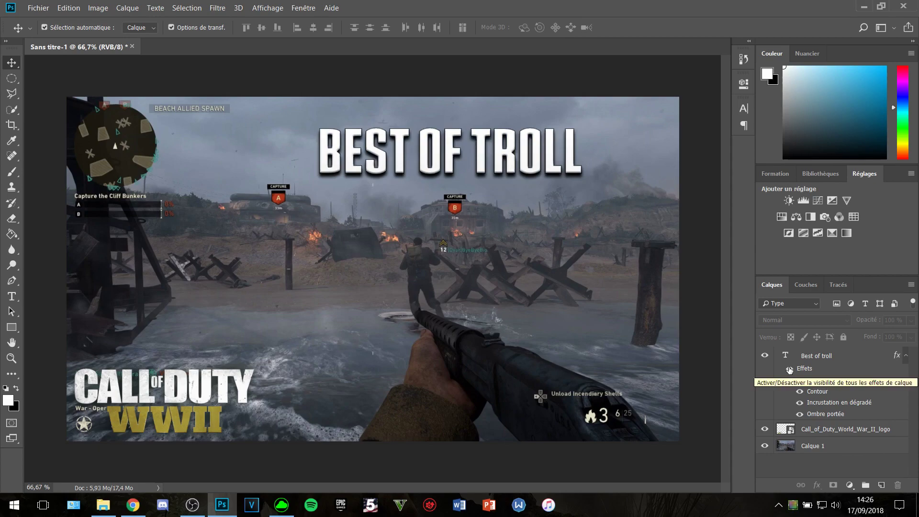
{"action": "left_click", "coordinate": [790, 370]}
{"action": "left_click", "coordinate": [790, 370]}
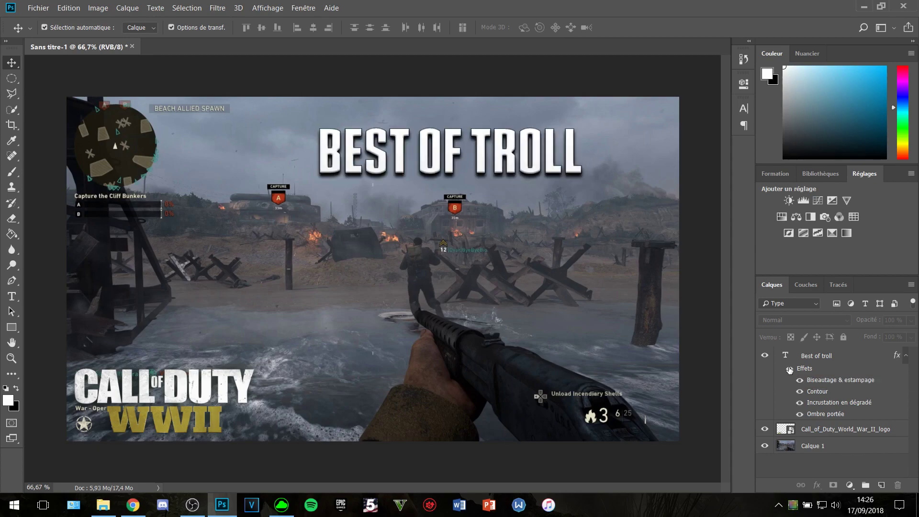
{"action": "left_click", "coordinate": [790, 369]}
{"action": "left_click", "coordinate": [790, 369]}
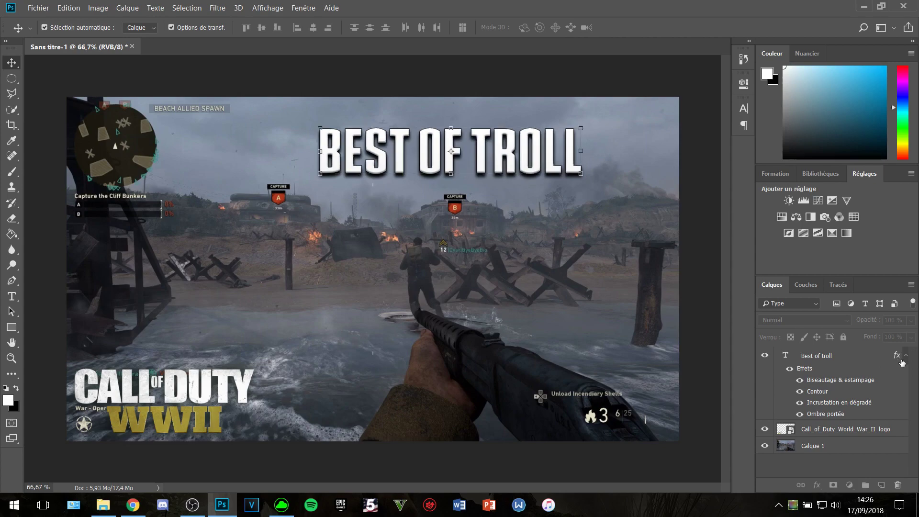
Collapse the title's effects list, then enlarge the title slightly and shift it toward the canvas's upper-right corner.
{"action": "left_click", "coordinate": [901, 361]}
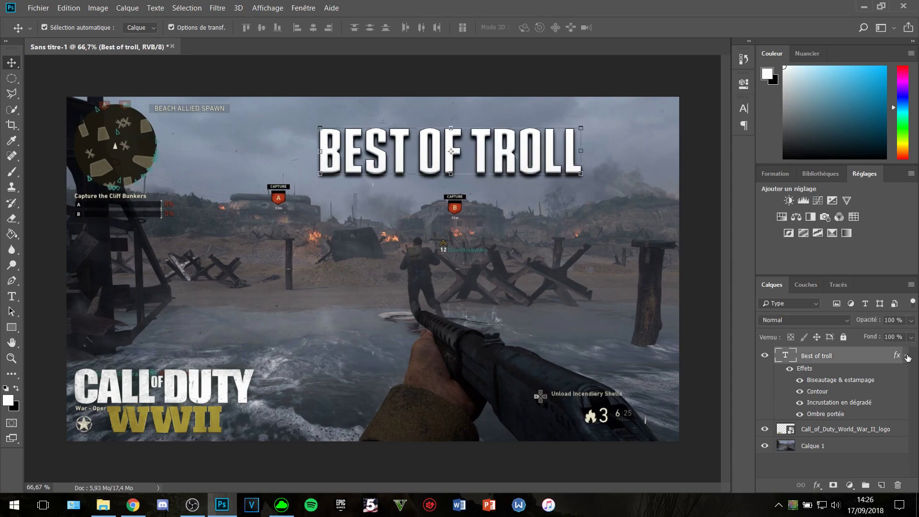
{"action": "left_click", "coordinate": [906, 356]}
{"action": "left_click_drag", "start_coordinate": [481, 162], "coordinate": [484, 160]}
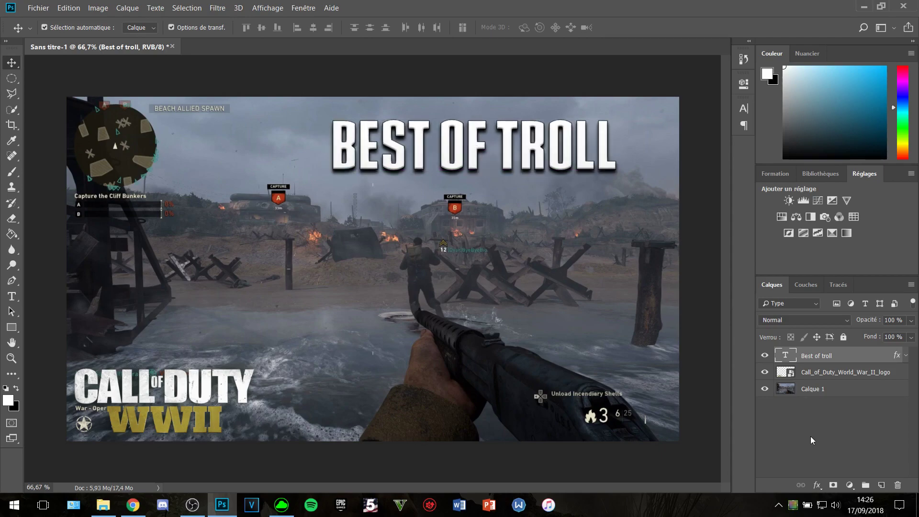
{"action": "left_click", "coordinate": [811, 439]}
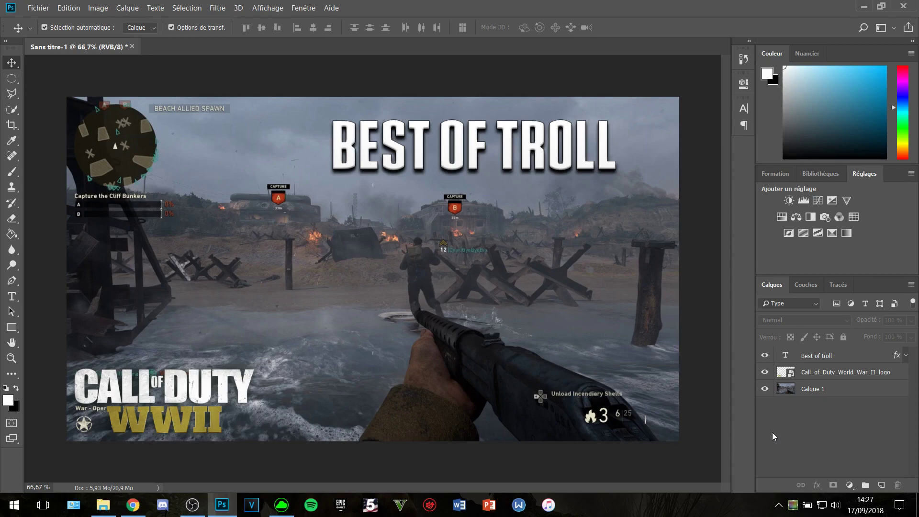
Open the Gaussian Blur filter on the gameplay background layer and move its dialog clear of most of the title.
{"action": "left_click", "coordinate": [865, 395]}
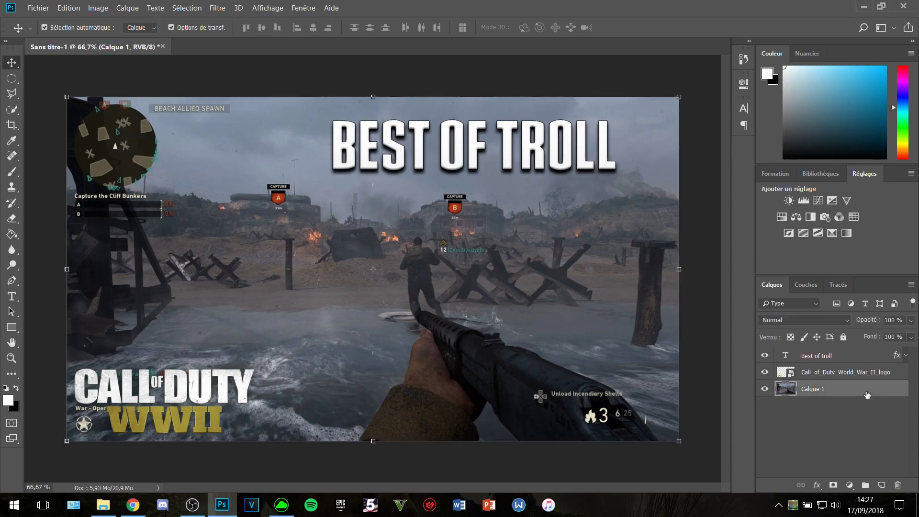
{"action": "left_click", "coordinate": [218, 9]}
{"action": "mouse_move", "coordinate": [356, 180]}
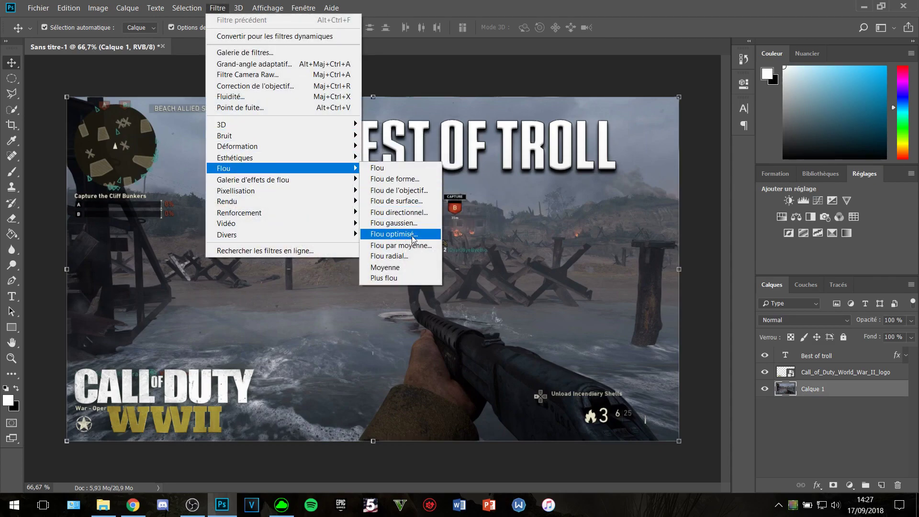
{"action": "left_click", "coordinate": [402, 223]}
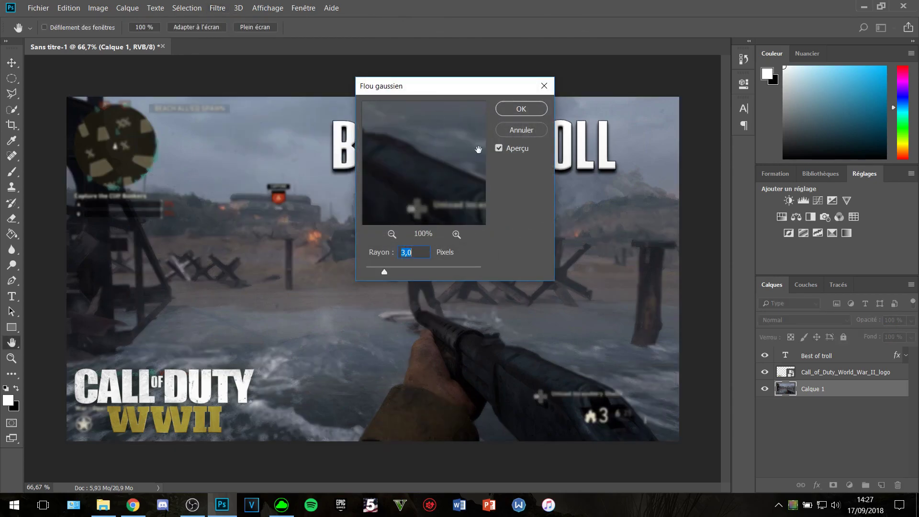
{"action": "left_click_drag", "start_coordinate": [451, 92], "coordinate": [639, 168]}
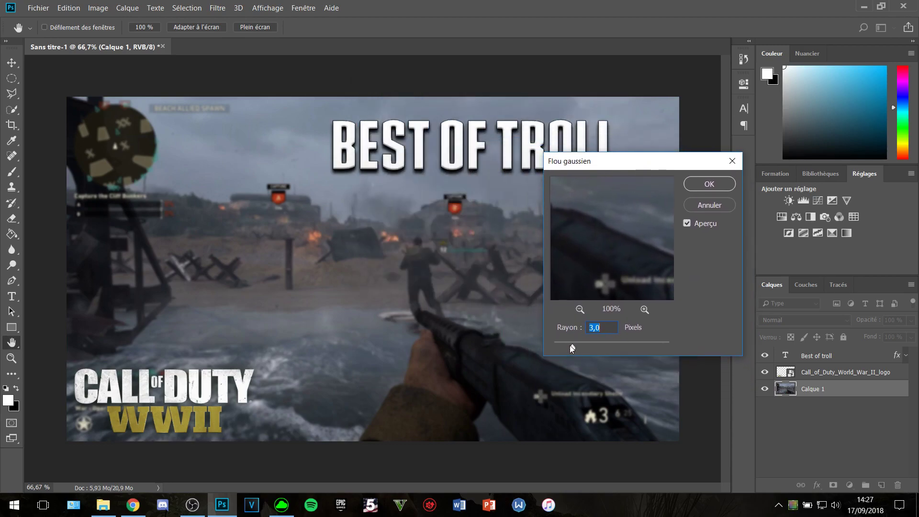
Try different Gaussian blur radii on the background, from 0.7 up to 18 pixels, including 1.5, 3 and 8 pixels.
{"action": "left_click_drag", "start_coordinate": [572, 350], "coordinate": [607, 341]}
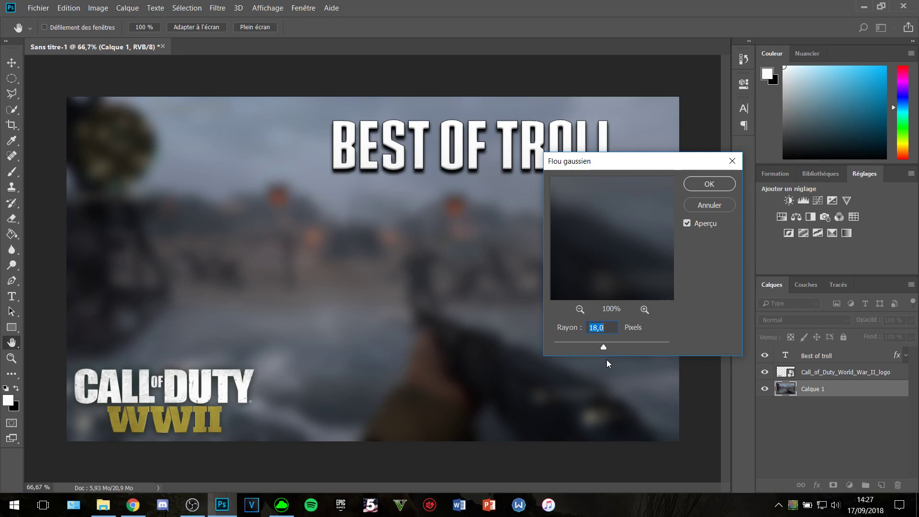
{"action": "left_click", "coordinate": [559, 344]}
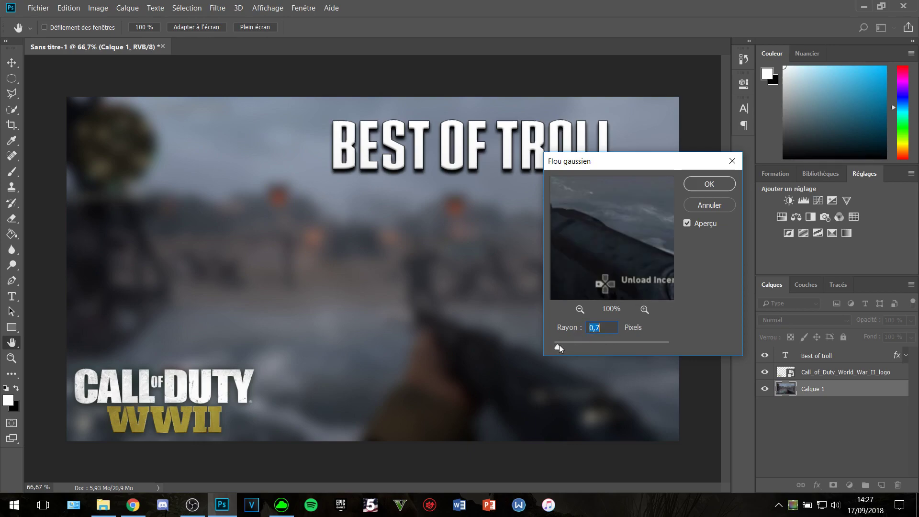
{"action": "left_click_drag", "start_coordinate": [559, 344], "coordinate": [563, 345]}
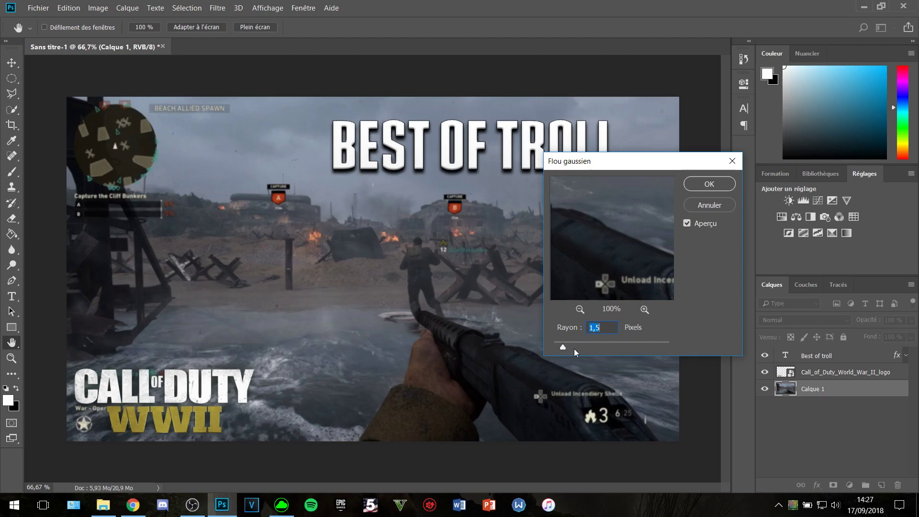
{"action": "type", "text": "4"}
{"action": "key", "text": "BackSpace"}
{"action": "type", "text": "5"}
{"action": "key", "text": "BackSpace"}
{"action": "type", "text": "4"}
{"action": "key", "text": "BackSpace"}
{"action": "type", "text": "3"}
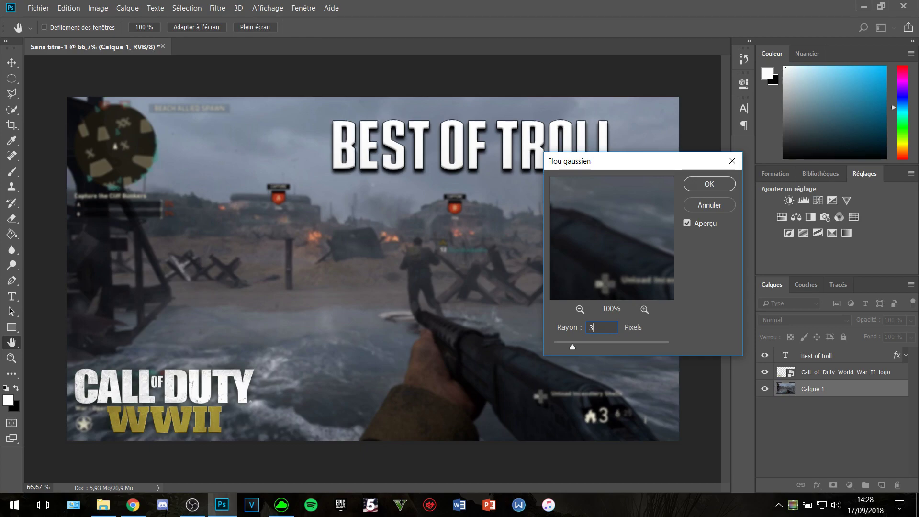
{"action": "key", "text": "BackSpace"}
{"action": "type", "text": "8"}
{"action": "key", "text": "BackSpace"}
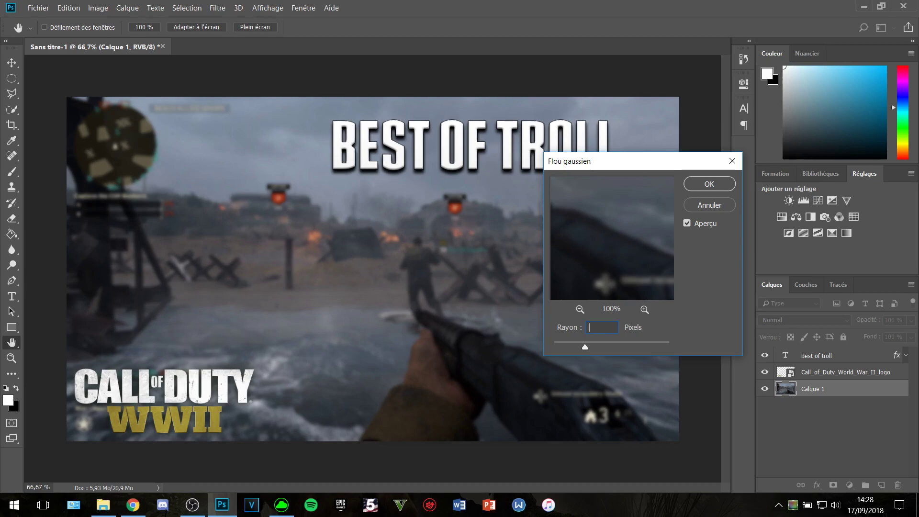
Set the Gaussian blur radius to 5 pixels, apply it to the gameplay background and deselect the layer.
{"action": "type", "text": "54"}
{"action": "key", "text": "BackSpace"}
{"action": "type", "text": "5"}
{"action": "left_click", "coordinate": [709, 184]}
{"action": "key", "text": "v"}
{"action": "left_click", "coordinate": [791, 427]}
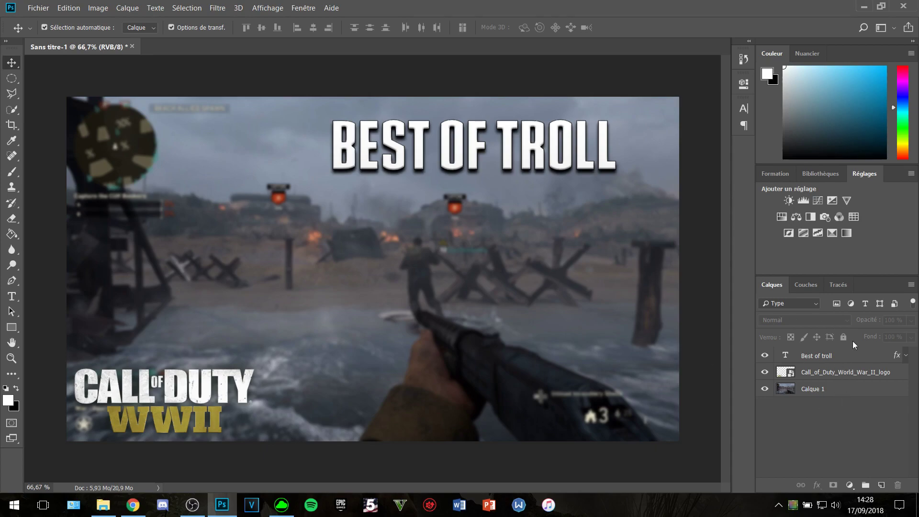
Shift the "Best of troll" title slightly toward the centre of the canvas.
{"action": "left_click", "coordinate": [859, 375]}
{"action": "left_click", "coordinate": [867, 360]}
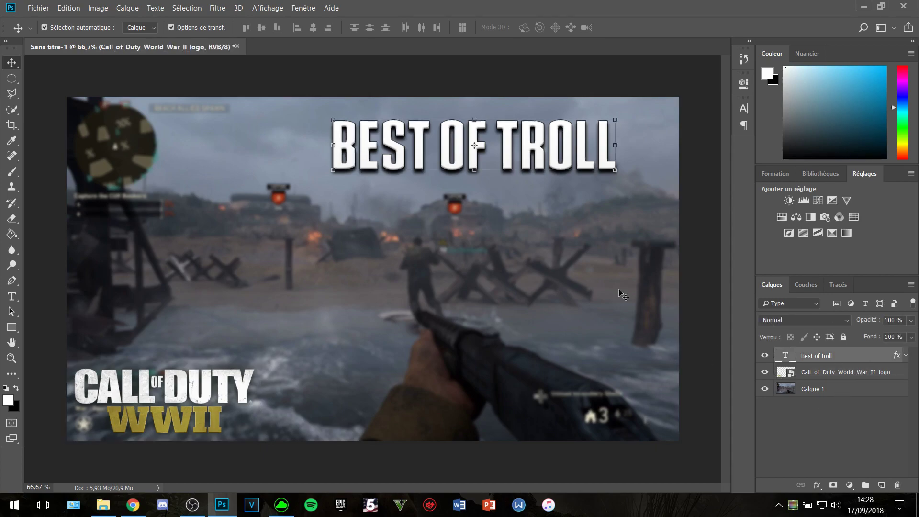
{"action": "left_click_drag", "start_coordinate": [446, 165], "coordinate": [423, 174]}
{"action": "left_click_drag", "start_coordinate": [461, 149], "coordinate": [449, 151]}
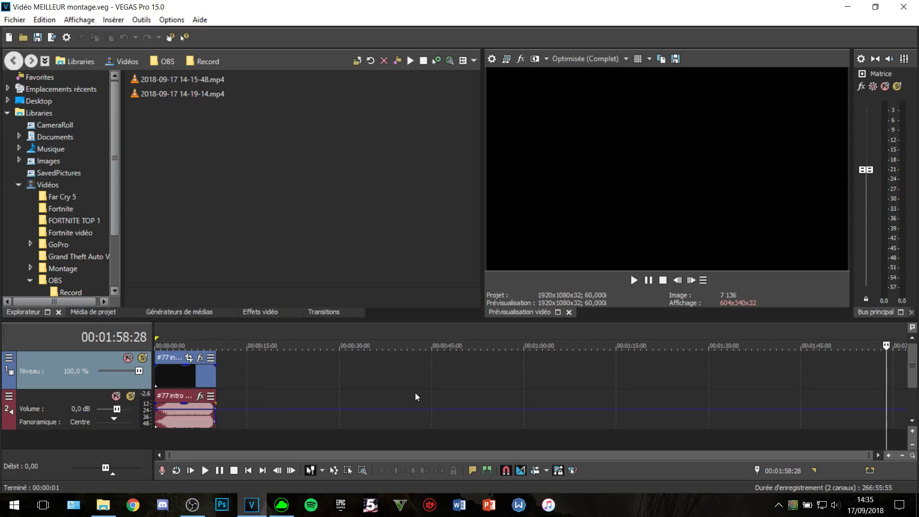
Switch to VEGAS Pro, open the new project settings and examine the render quality, motion blur, deinterlacing and resampling options.
{"action": "left_click", "coordinate": [15, 19]}
{"action": "left_click", "coordinate": [30, 34]}
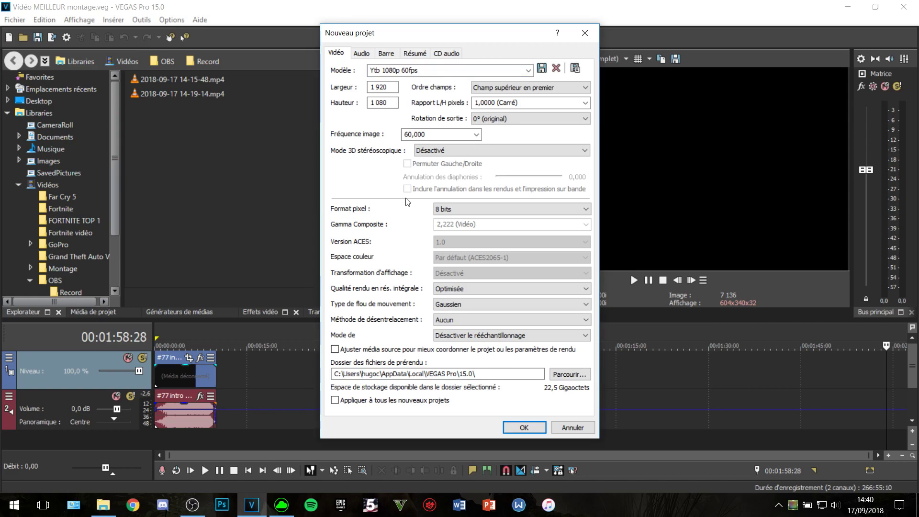
{"action": "left_click", "coordinate": [467, 291]}
{"action": "left_click", "coordinate": [468, 292]}
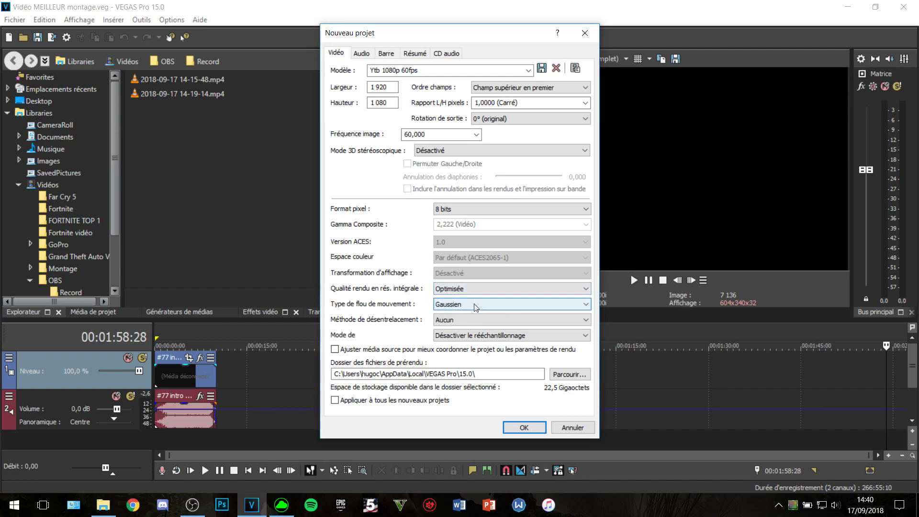
{"action": "left_click", "coordinate": [475, 305]}
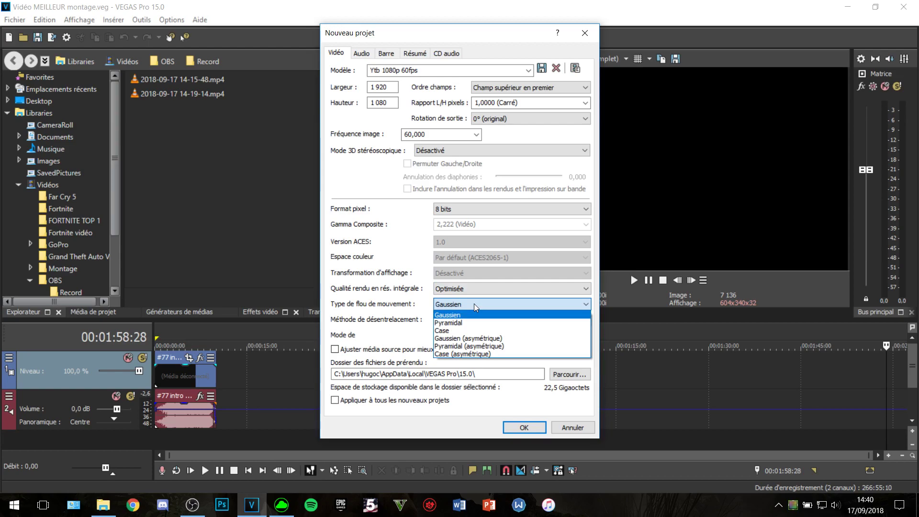
{"action": "left_click", "coordinate": [474, 303]}
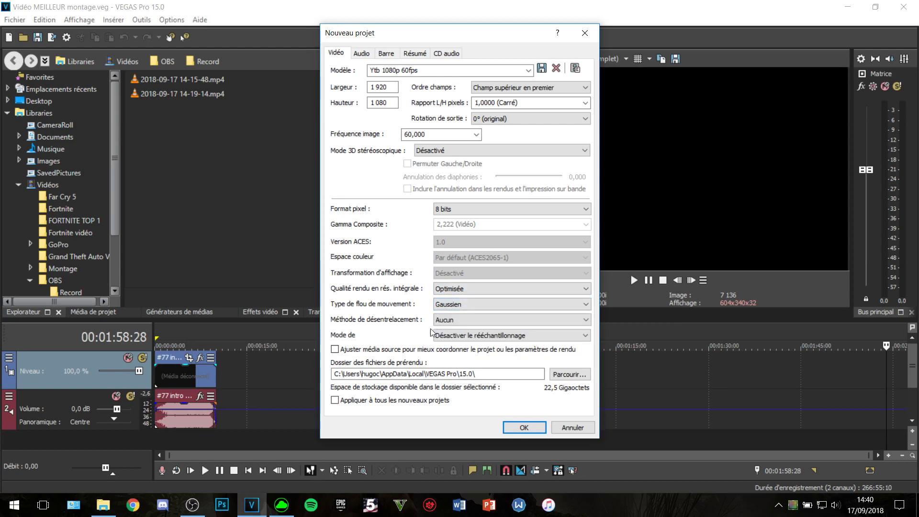
{"action": "left_click", "coordinate": [462, 323]}
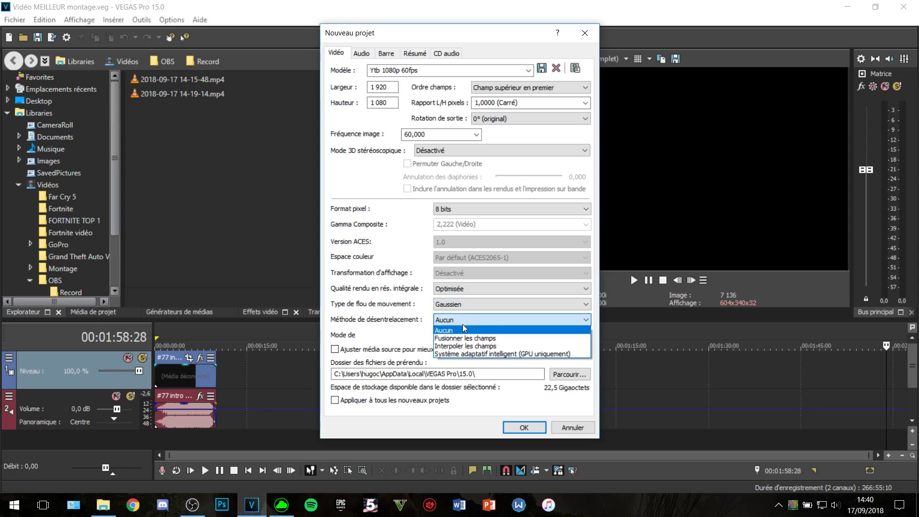
{"action": "left_click", "coordinate": [463, 326]}
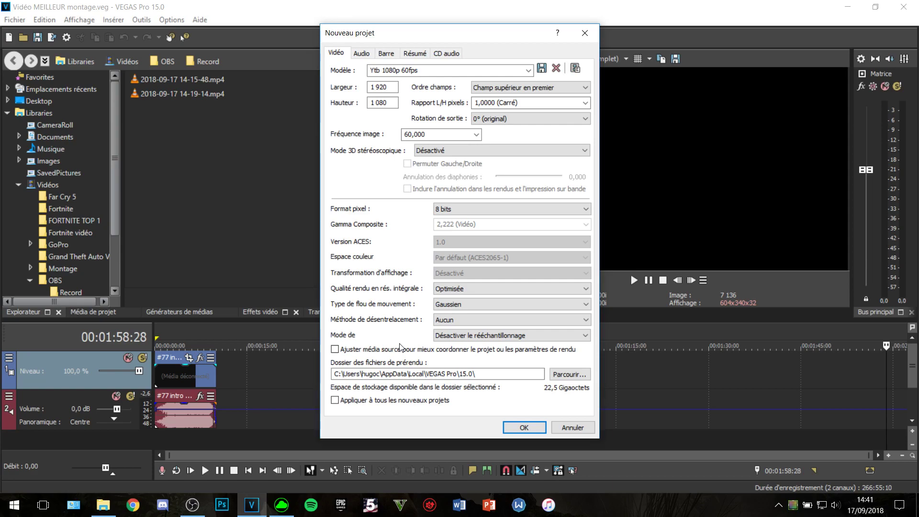
{"action": "left_click", "coordinate": [465, 336]}
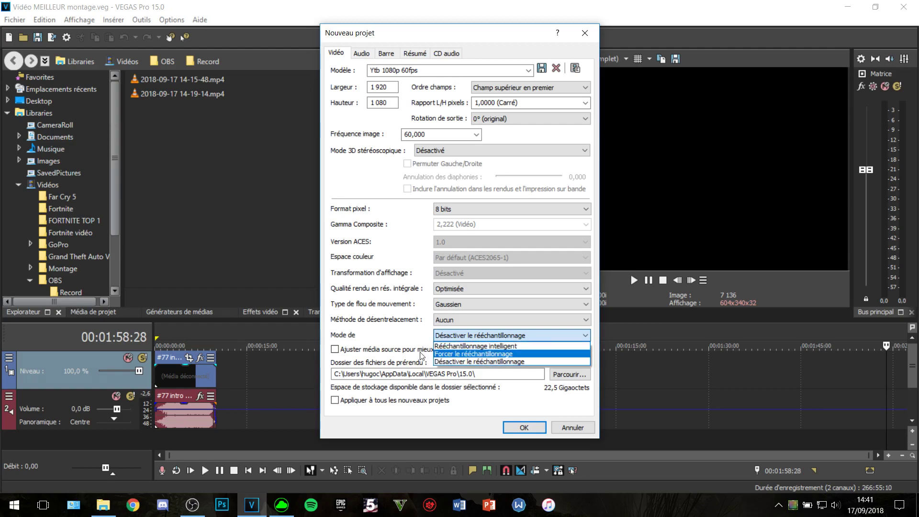
{"action": "left_click", "coordinate": [397, 341]}
{"action": "left_click", "coordinate": [499, 338]}
{"action": "left_click", "coordinate": [397, 349]}
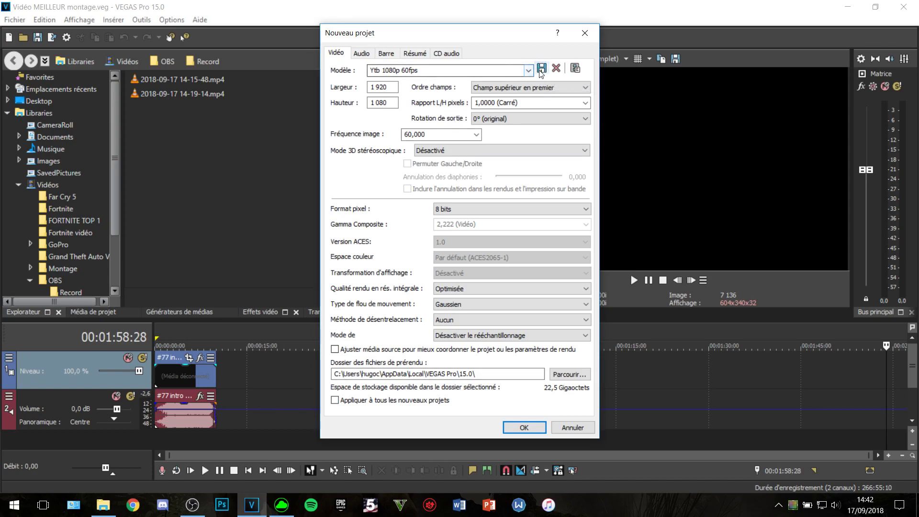
Examine the new project's audio settings, including master bus mode, sample rate, bit depth and resampling quality.
{"action": "left_click", "coordinate": [371, 54]}
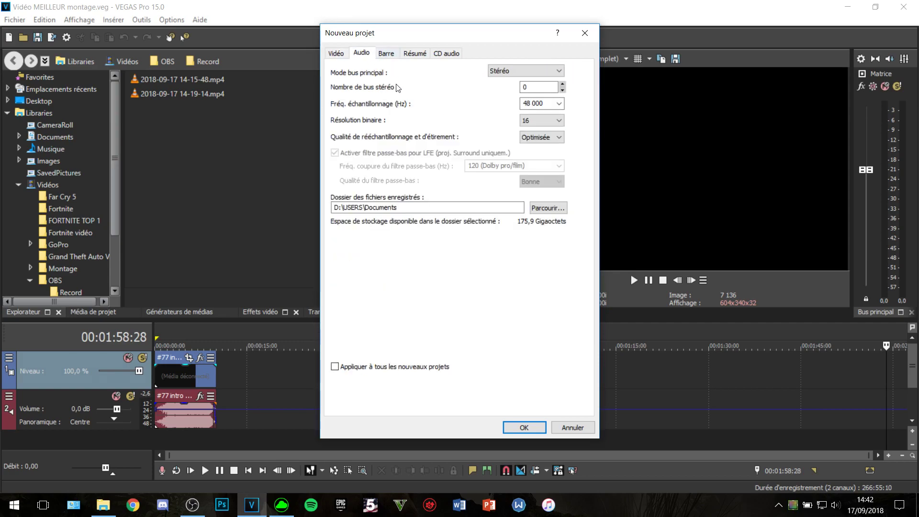
{"action": "left_click", "coordinate": [547, 72]}
{"action": "left_click", "coordinate": [546, 76]}
{"action": "left_click", "coordinate": [559, 104]}
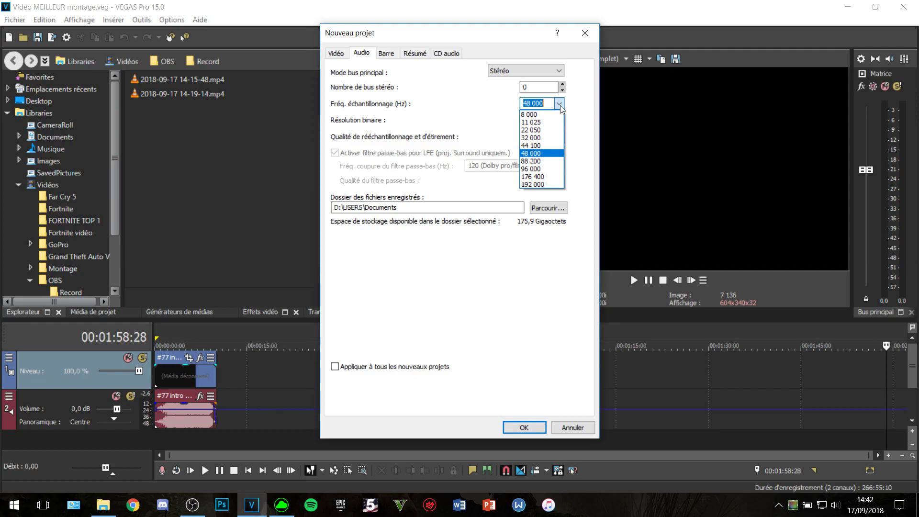
{"action": "left_click", "coordinate": [427, 114]}
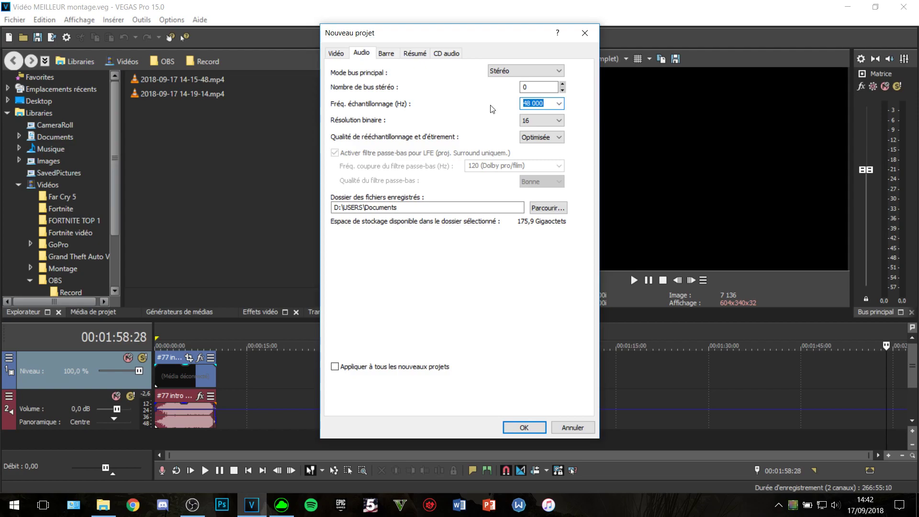
{"action": "left_click", "coordinate": [544, 122]}
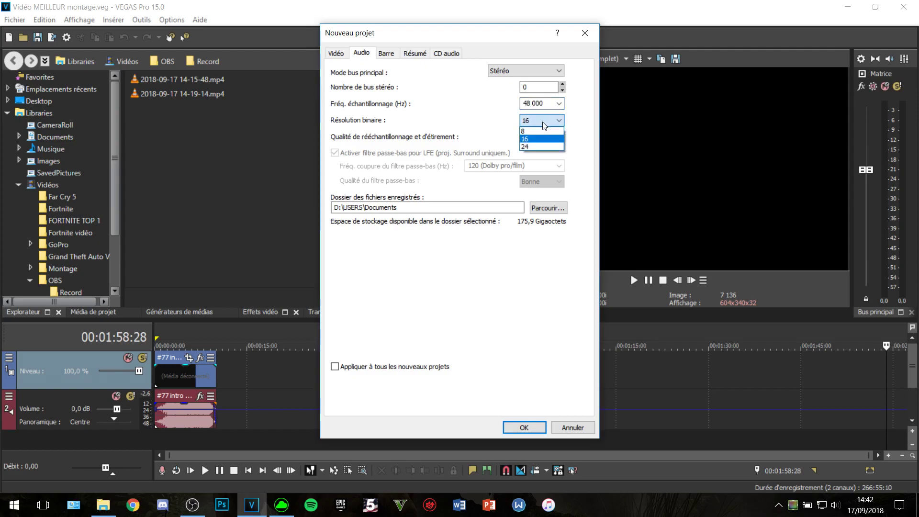
{"action": "left_click", "coordinate": [465, 127]}
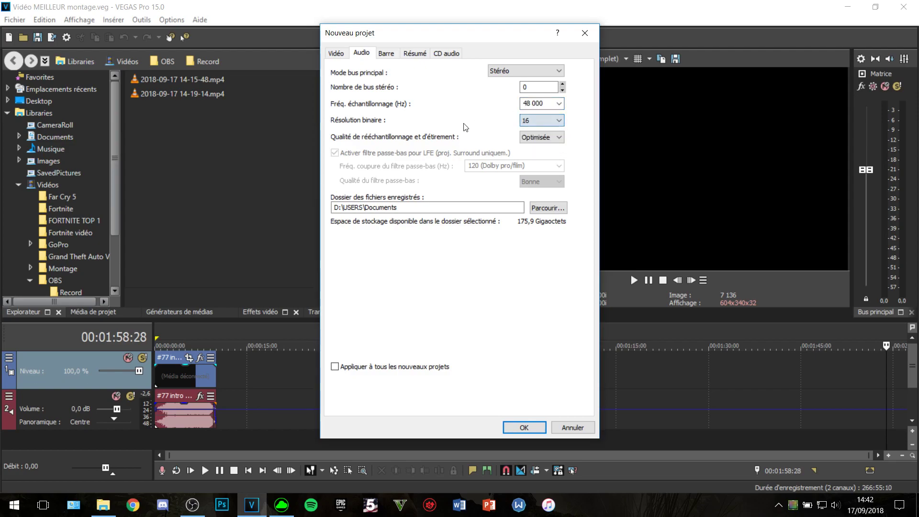
{"action": "left_click", "coordinate": [527, 138]}
{"action": "left_click", "coordinate": [486, 139]}
{"action": "left_click", "coordinate": [528, 138]}
{"action": "left_click", "coordinate": [498, 138]}
Review the new project's summary, audio CD and ruler time format settings, return to the video settings and cancel the dialog.
{"action": "left_click", "coordinate": [397, 57]}
{"action": "left_click", "coordinate": [406, 56]}
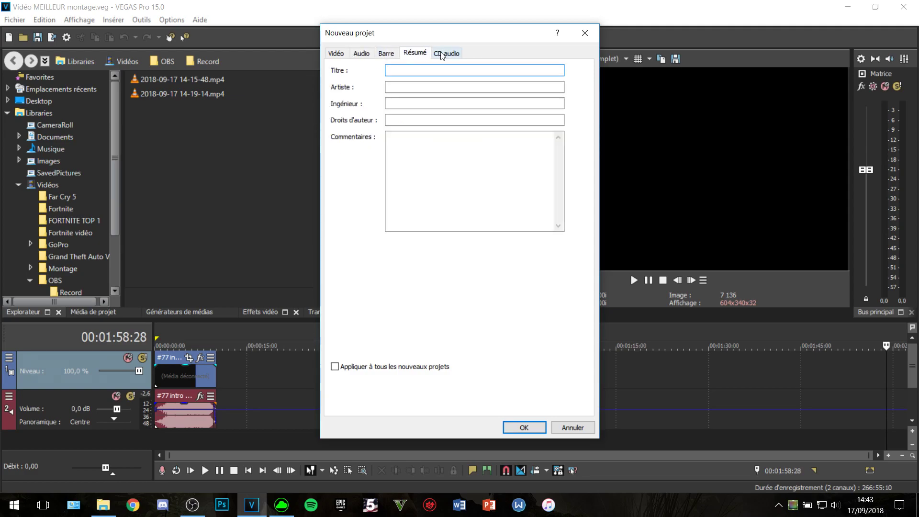
{"action": "left_click", "coordinate": [443, 56]}
{"action": "left_click", "coordinate": [384, 57]}
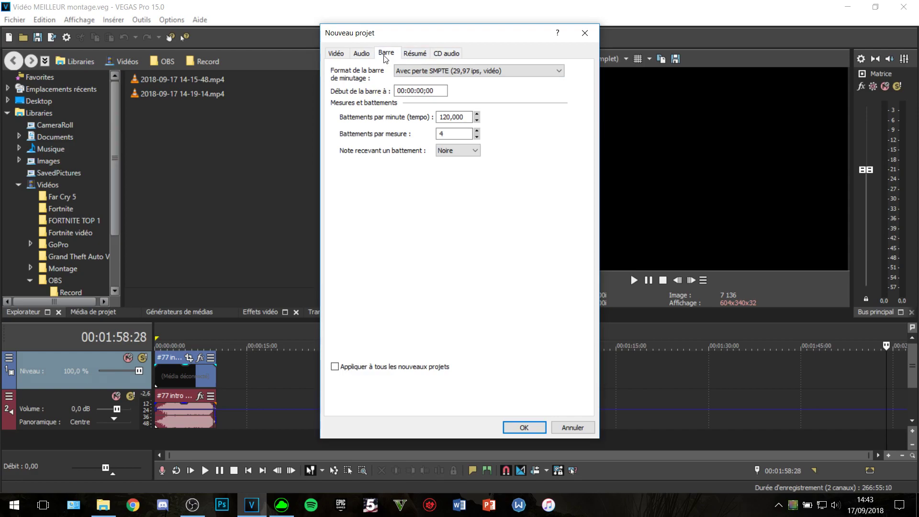
{"action": "left_click", "coordinate": [482, 72]}
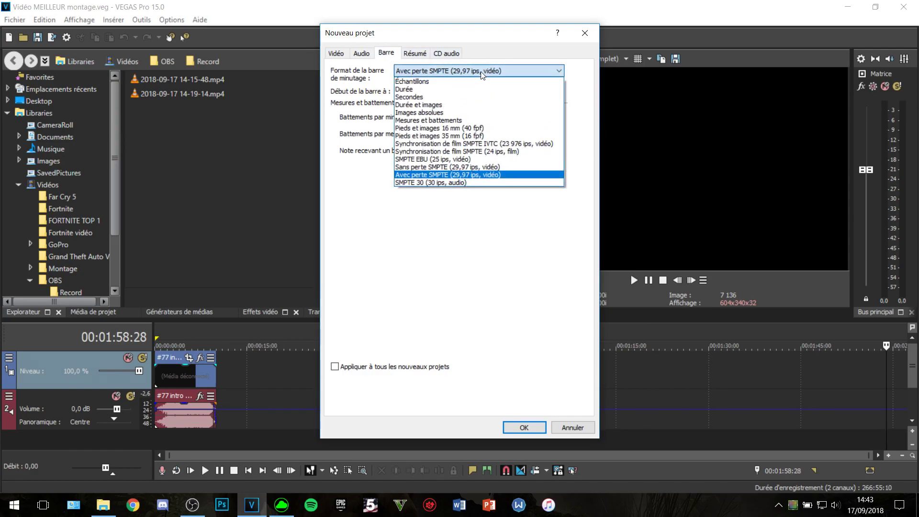
{"action": "left_click", "coordinate": [482, 72]}
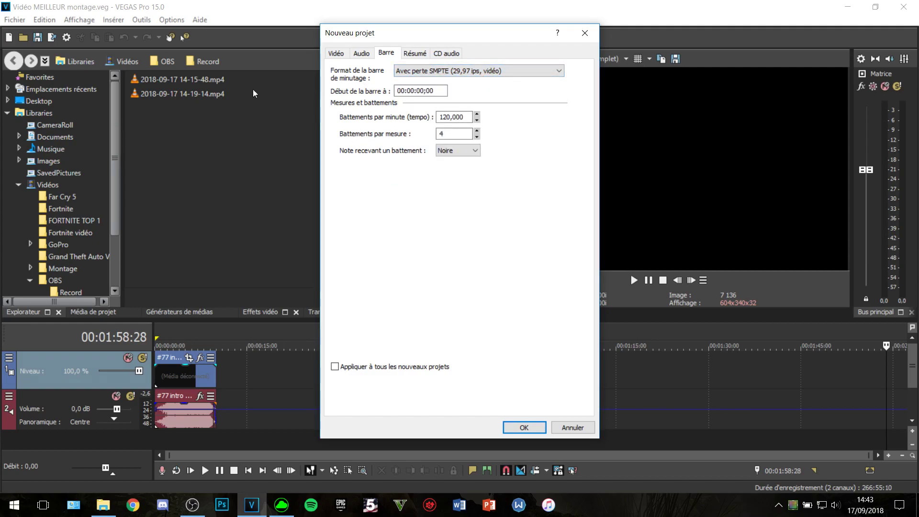
{"action": "left_click", "coordinate": [346, 55]}
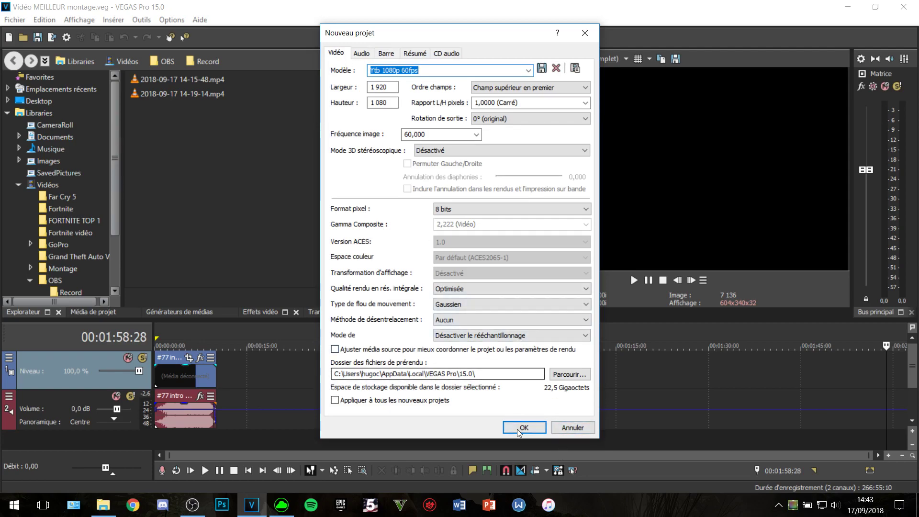
{"action": "left_click", "coordinate": [593, 428]}
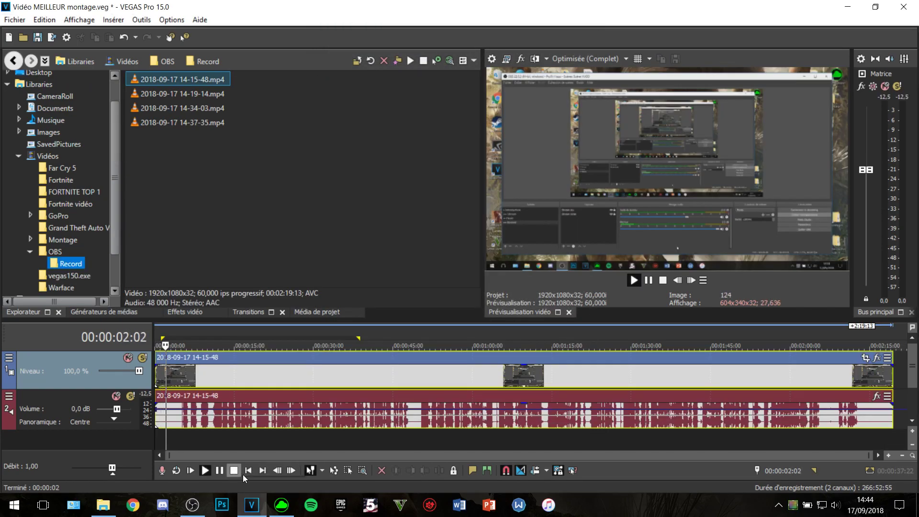
Set the video preview quality to Brouillon (Demi).
{"action": "key", "text": "Return"}
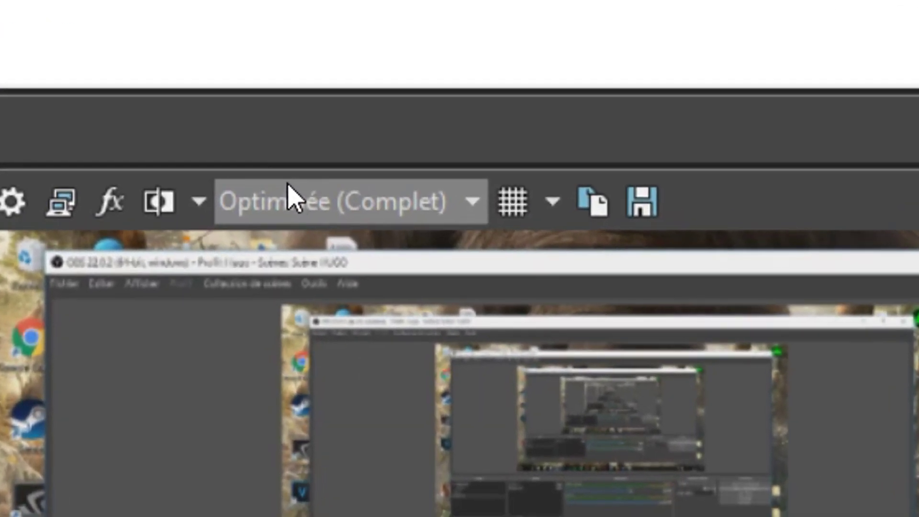
{"action": "left_click", "coordinate": [432, 126]}
{"action": "mouse_move", "coordinate": [479, 194]}
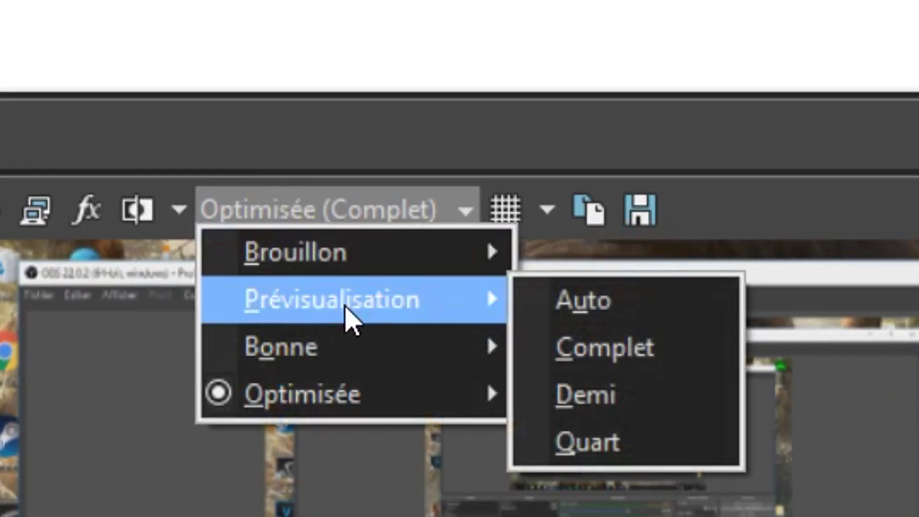
{"action": "mouse_move", "coordinate": [362, 264]}
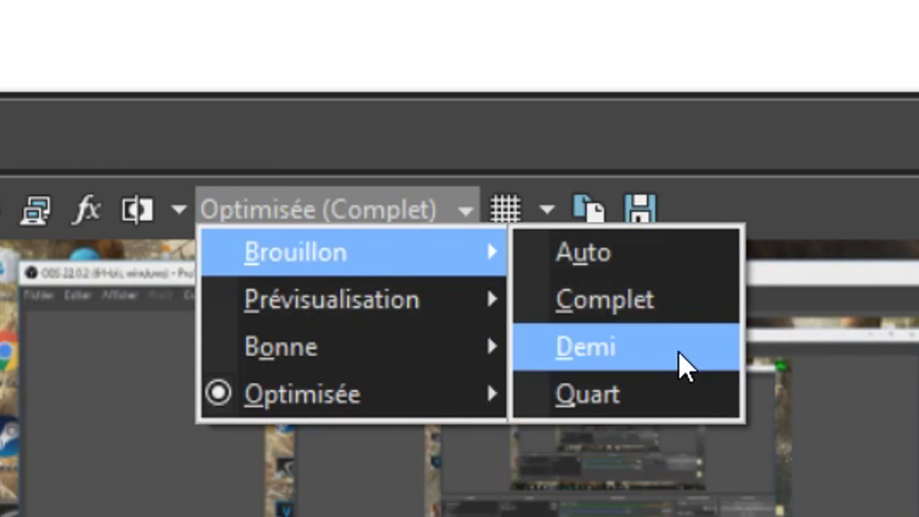
{"action": "left_click", "coordinate": [685, 366]}
Set the video preview quality to Brouillon (Auto) and play the timeline briefly to check it.
{"action": "left_click", "coordinate": [335, 216]}
{"action": "mouse_move", "coordinate": [410, 233]}
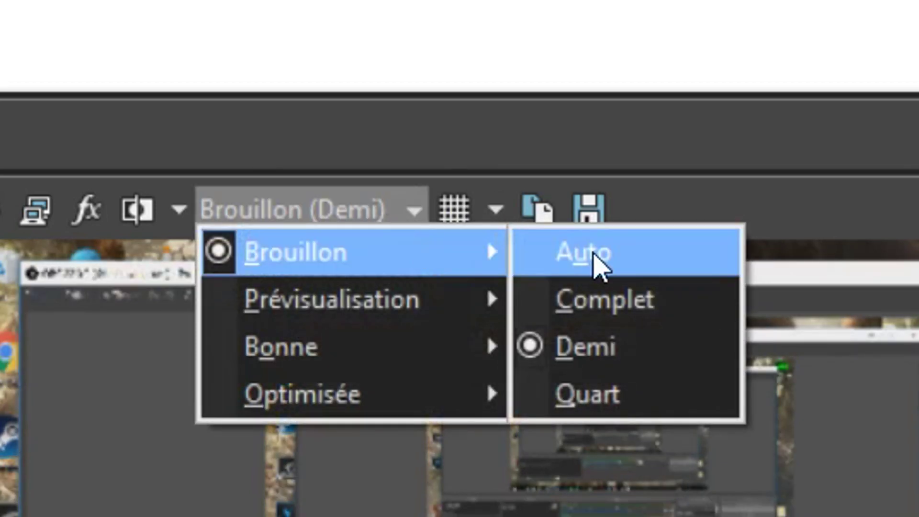
{"action": "left_click", "coordinate": [593, 259]}
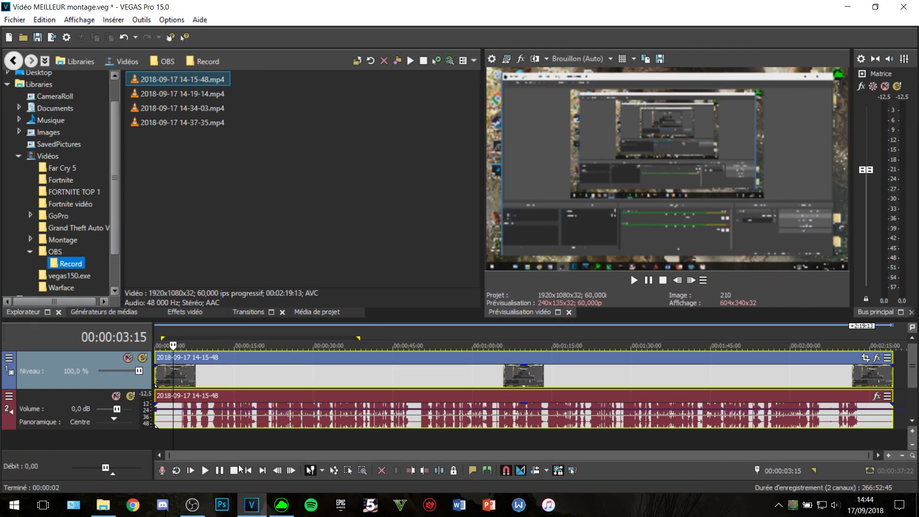
{"action": "left_click", "coordinate": [206, 471]}
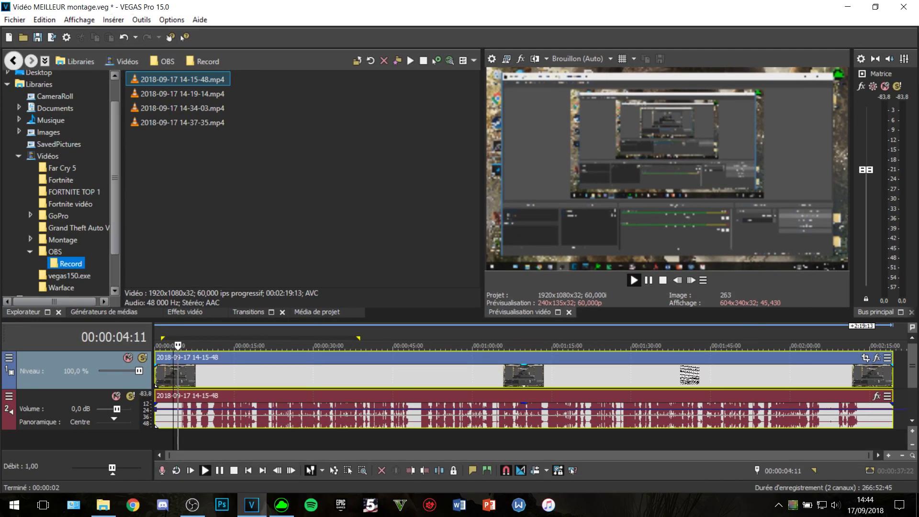
{"action": "left_click", "coordinate": [232, 471]}
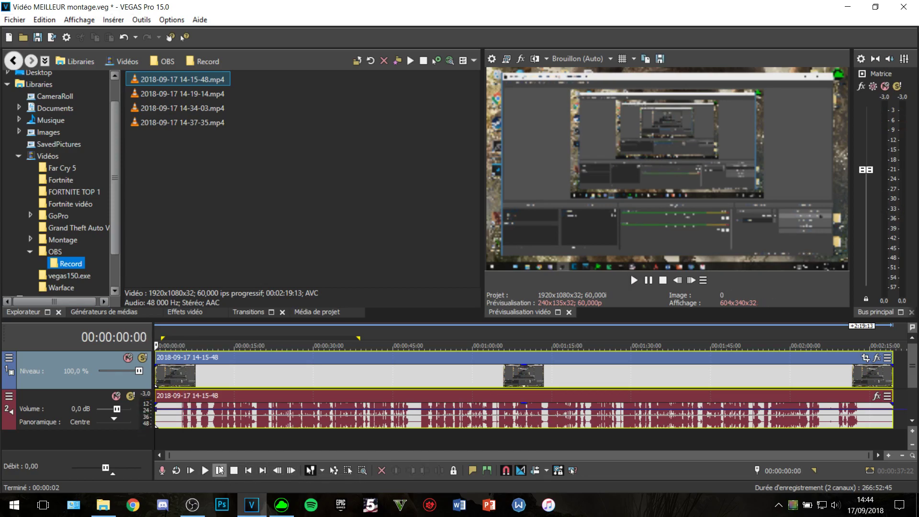
Set the preview quality to Prévisualisation (Auto) and play the opening seconds of the screen recording, pausing to compare playback.
{"action": "left_click", "coordinate": [179, 438]}
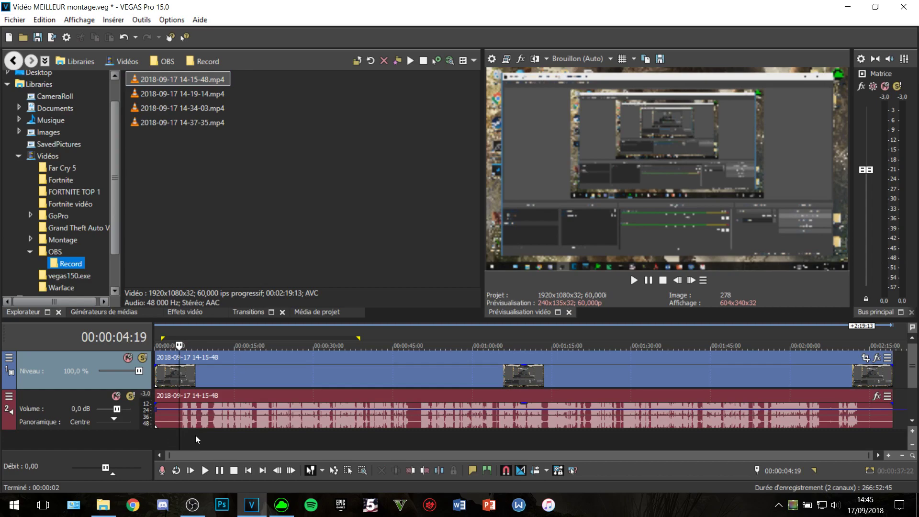
{"action": "left_click", "coordinate": [163, 446]}
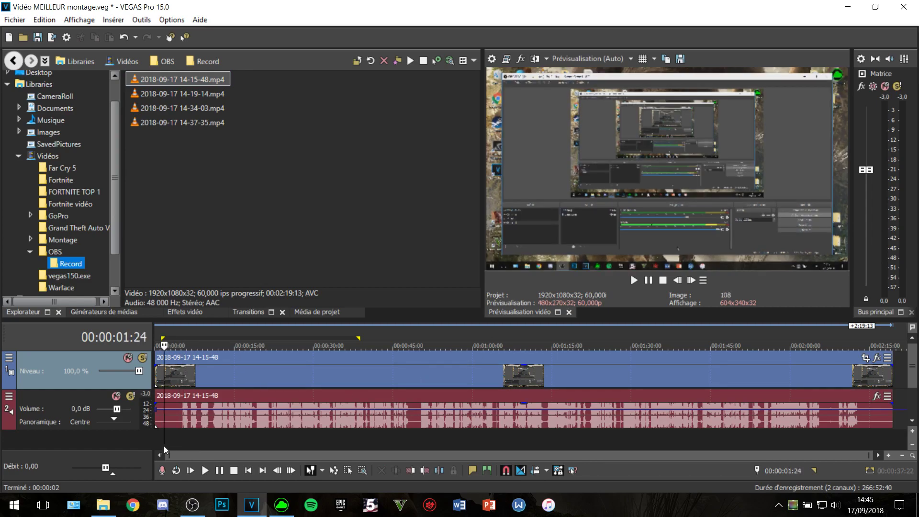
{"action": "left_click", "coordinate": [218, 473]}
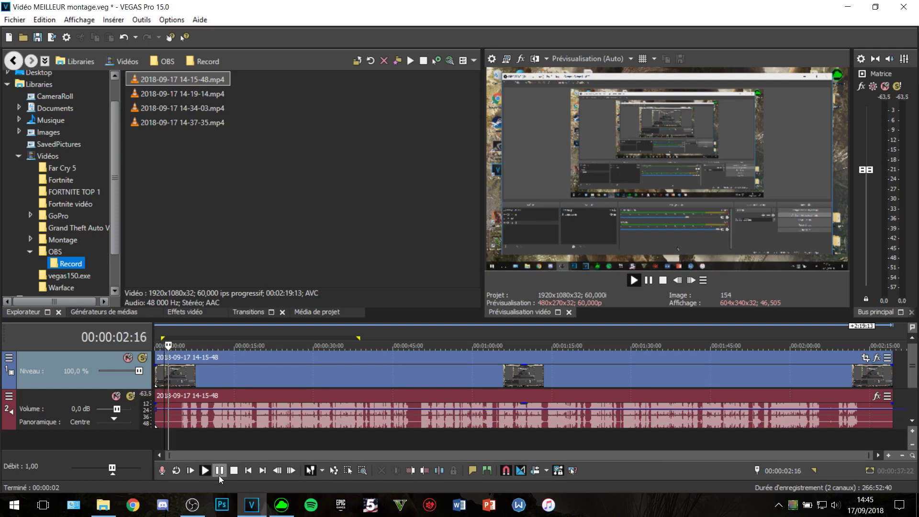
{"action": "left_click", "coordinate": [219, 476]}
{"action": "scroll", "coordinate": [254, 447], "scroll_direction": "up", "scroll_amount": 5}
{"action": "scroll", "coordinate": [392, 450], "scroll_direction": "down", "scroll_amount": 3}
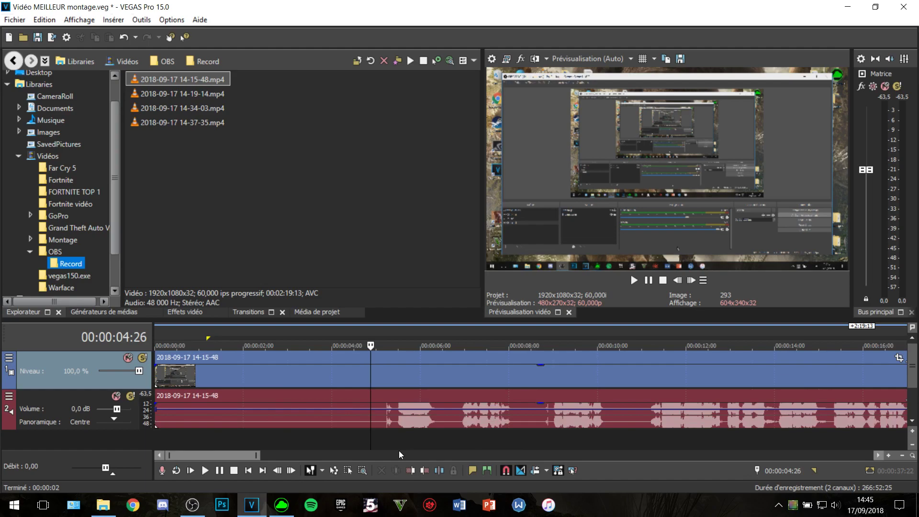
{"action": "left_click", "coordinate": [222, 471]}
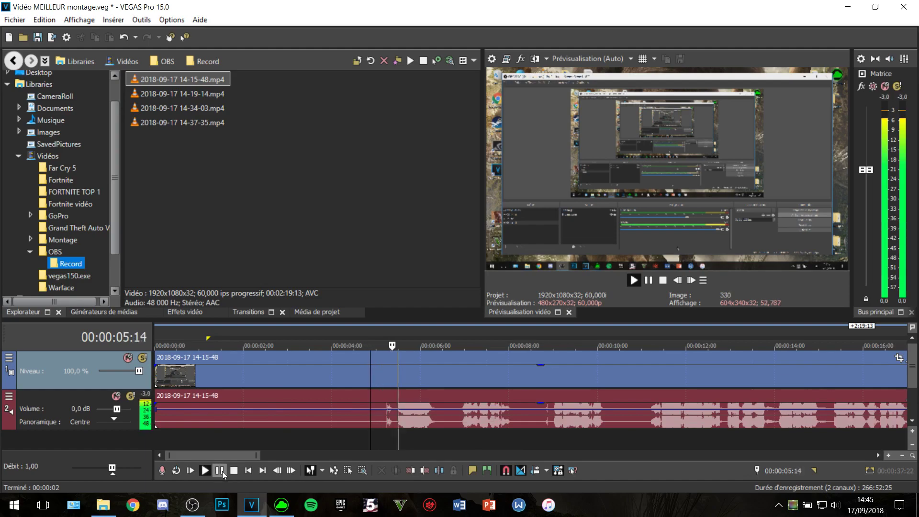
{"action": "left_click", "coordinate": [220, 471]}
Preview several points in the first 20 seconds at different timeline zoom levels and return the playhead to the start.
{"action": "left_click", "coordinate": [384, 438]}
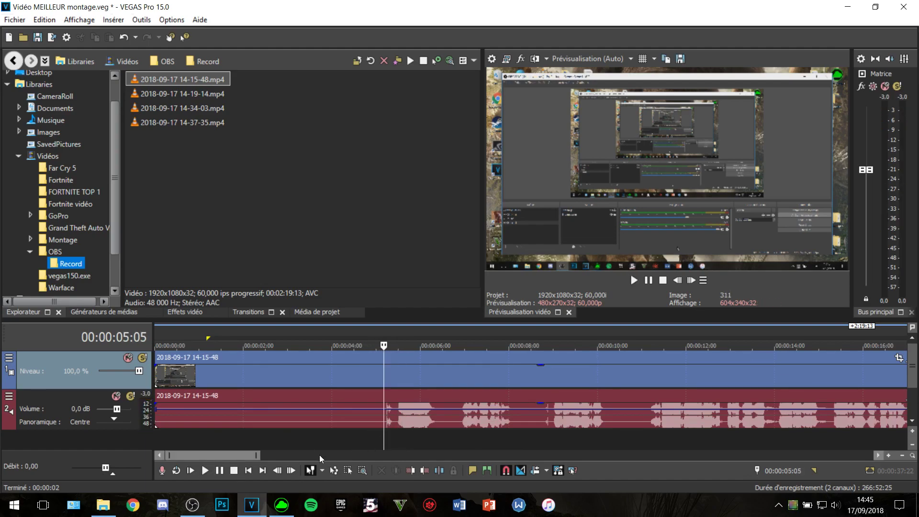
{"action": "scroll", "coordinate": [296, 447], "scroll_direction": "down", "scroll_amount": 1}
{"action": "left_click", "coordinate": [157, 447]}
{"action": "left_click", "coordinate": [200, 441]}
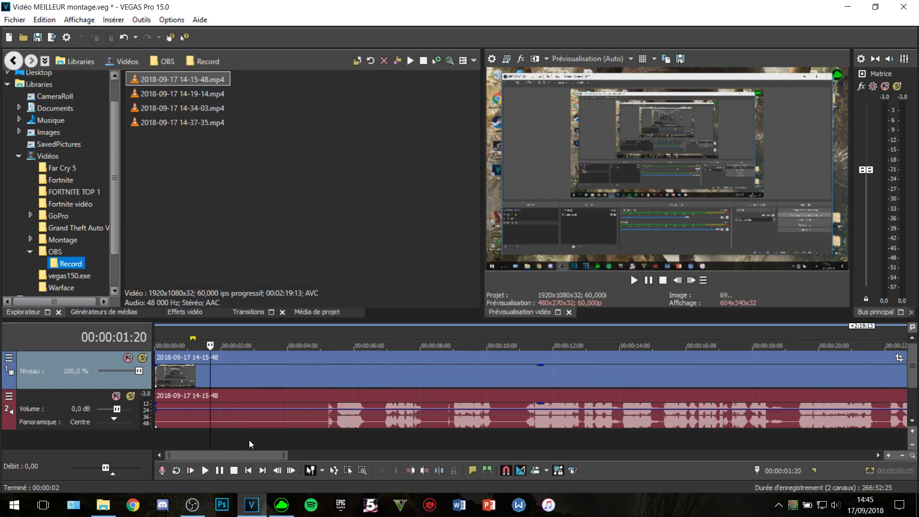
{"action": "left_click", "coordinate": [259, 440]}
{"action": "scroll", "coordinate": [256, 441], "scroll_direction": "up", "scroll_amount": 3}
{"action": "scroll", "coordinate": [196, 441], "scroll_direction": "down", "scroll_amount": 8}
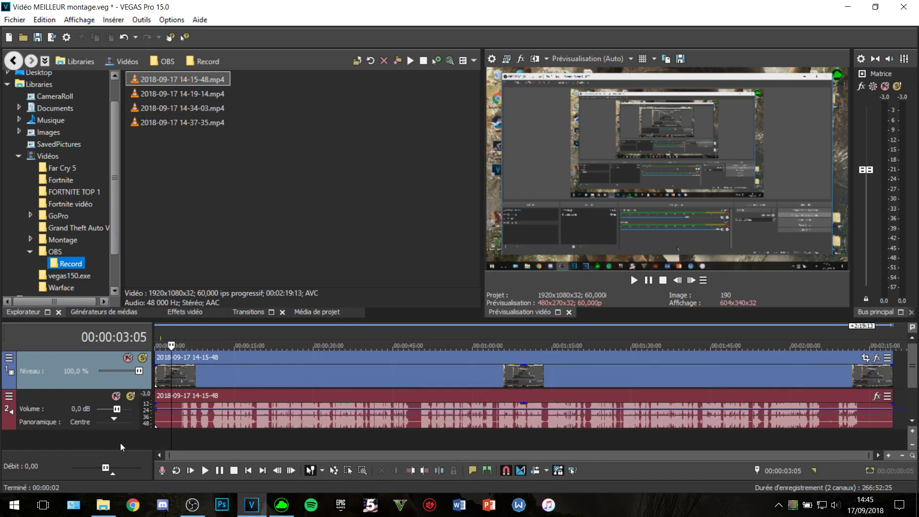
{"action": "left_click", "coordinate": [179, 438]}
{"action": "left_click", "coordinate": [188, 438]}
{"action": "left_click", "coordinate": [252, 436]}
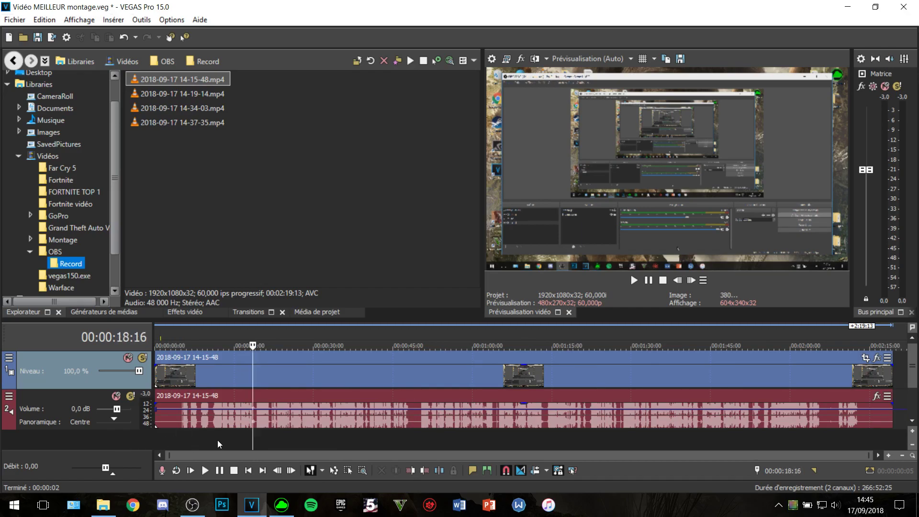
{"action": "left_click", "coordinate": [233, 445]}
{"action": "left_click", "coordinate": [246, 469]}
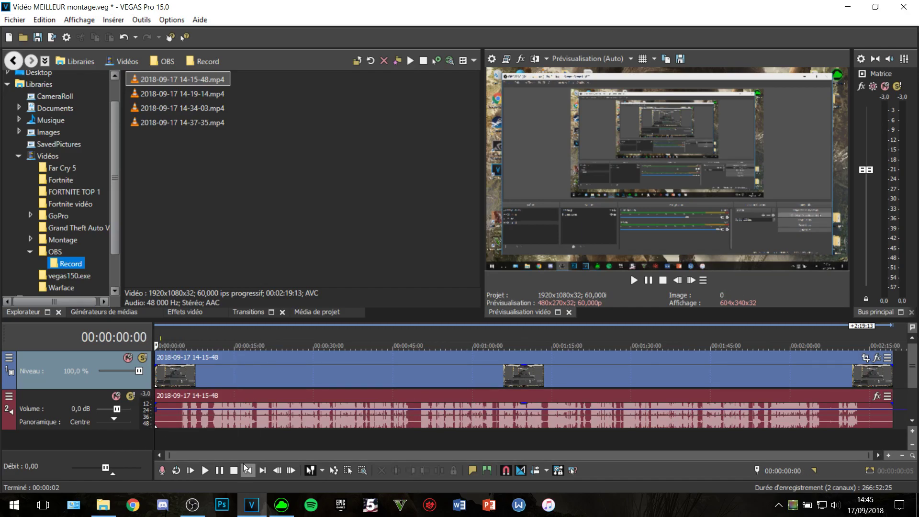
Insert a new video track, add the 2K18 ski video from the Rendu Vegas folder and place it at the timeline start.
{"action": "right_click", "coordinate": [108, 444]}
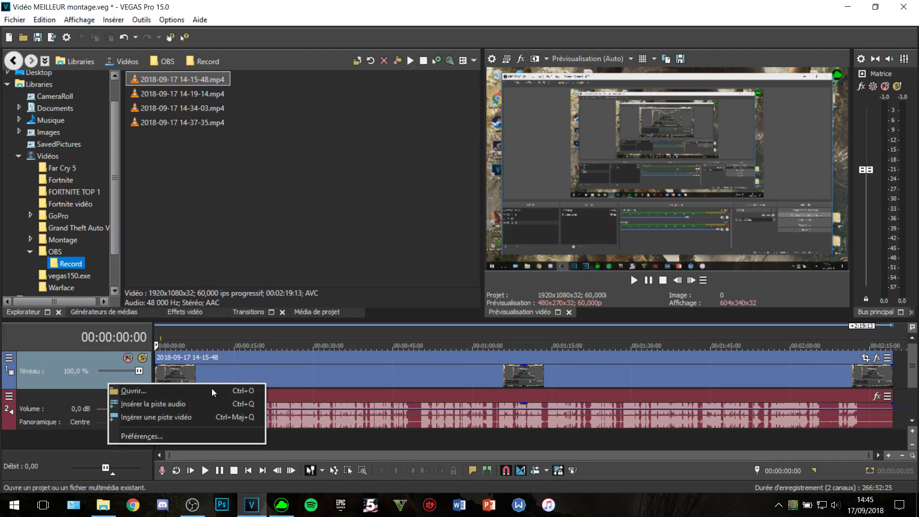
{"action": "left_click", "coordinate": [219, 414]}
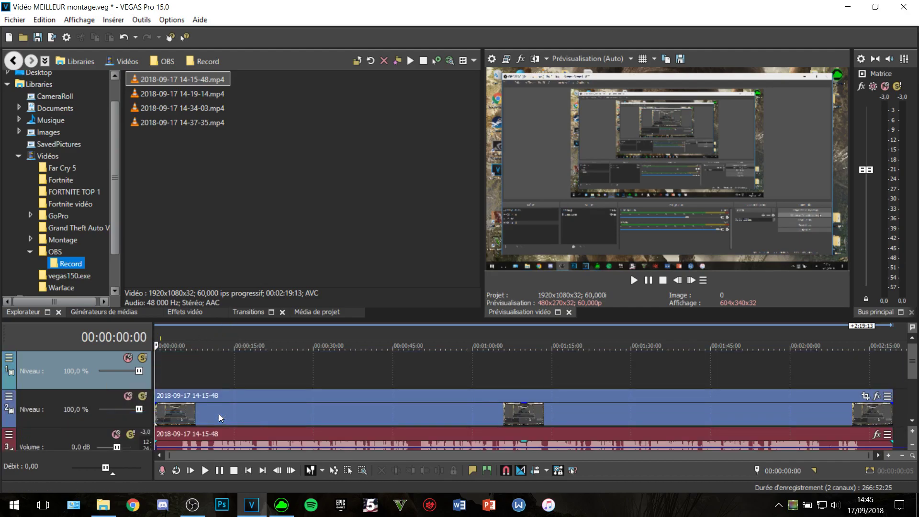
{"action": "left_click", "coordinate": [103, 505]}
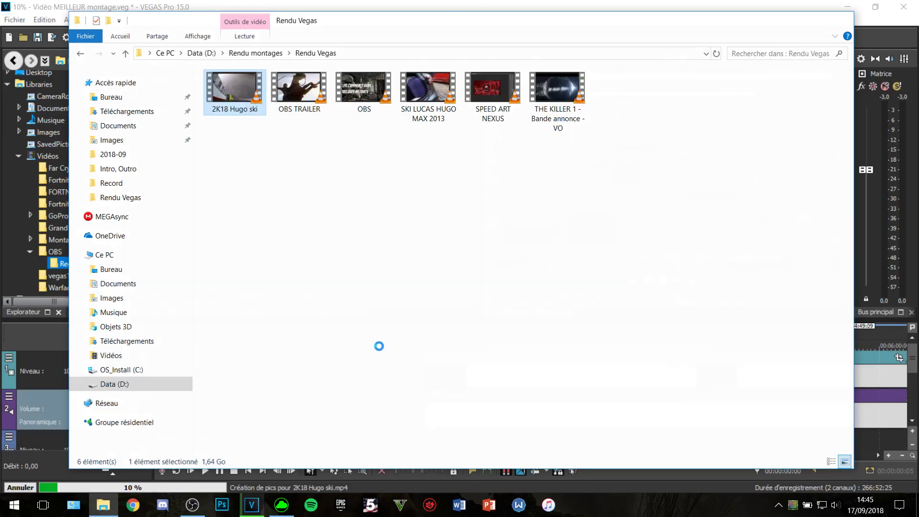
{"action": "left_click", "coordinate": [843, 20]}
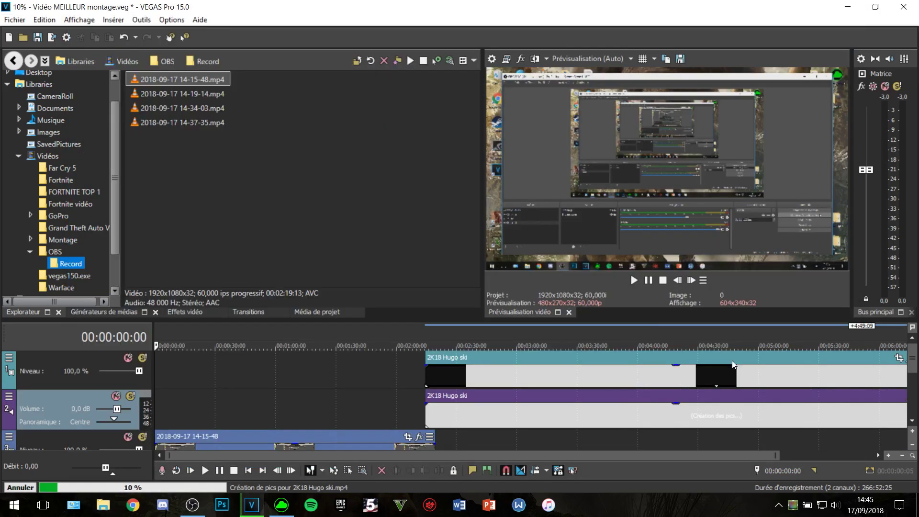
{"action": "scroll", "coordinate": [521, 383], "scroll_direction": "down", "scroll_amount": 2}
{"action": "left_click_drag", "start_coordinate": [265, 372], "coordinate": [187, 369]}
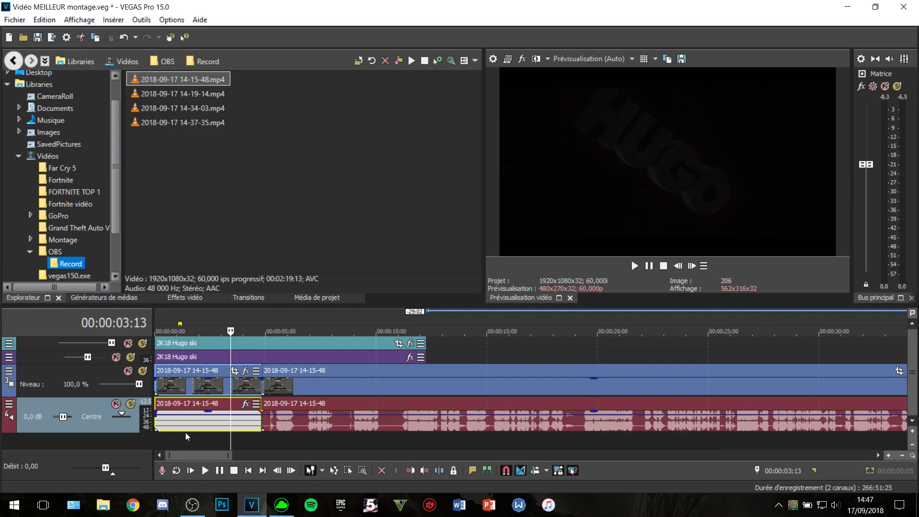
Delete the first audio segment of the screen recording, before the cut near 5 seconds.
{"action": "left_click", "coordinate": [178, 424]}
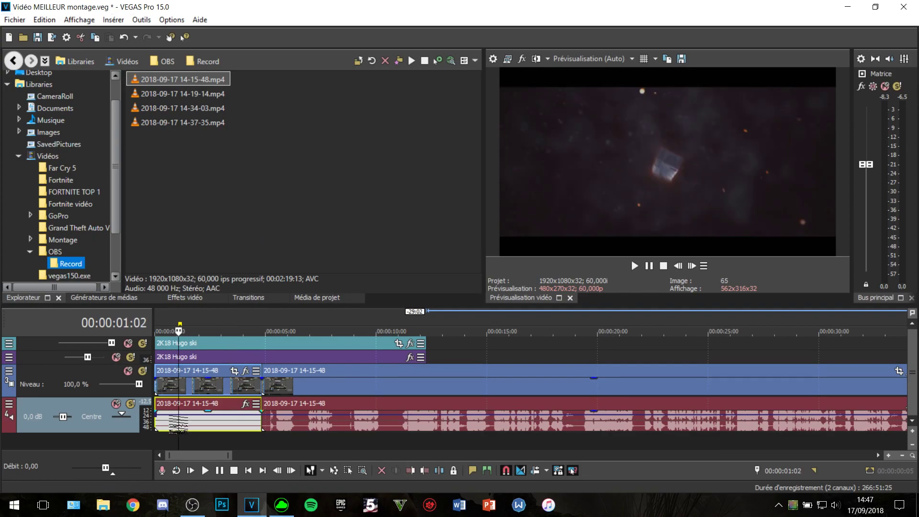
{"action": "key", "text": "Delete"}
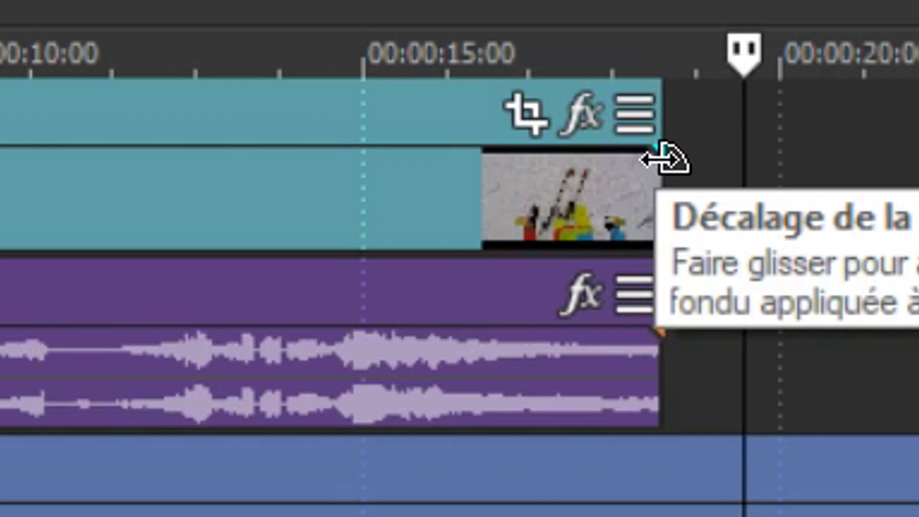
Add a fade-out of 00:00:01:15 to the ski clip's video and 00:00:01:14 to its audio, and preview the ending.
{"action": "left_click_drag", "start_coordinate": [662, 159], "coordinate": [537, 168]}
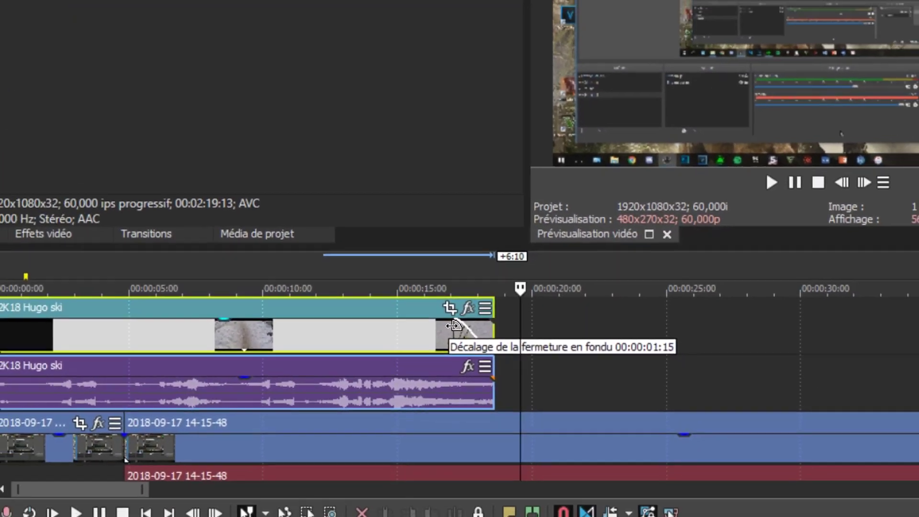
{"action": "left_click_drag", "start_coordinate": [454, 325], "coordinate": [455, 327]}
{"action": "left_click_drag", "start_coordinate": [491, 378], "coordinate": [439, 388]}
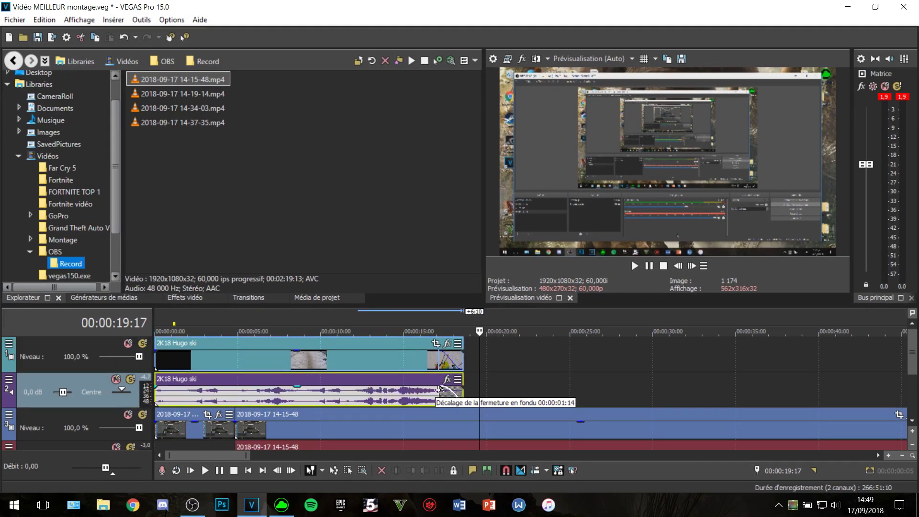
{"action": "left_click", "coordinate": [420, 356]}
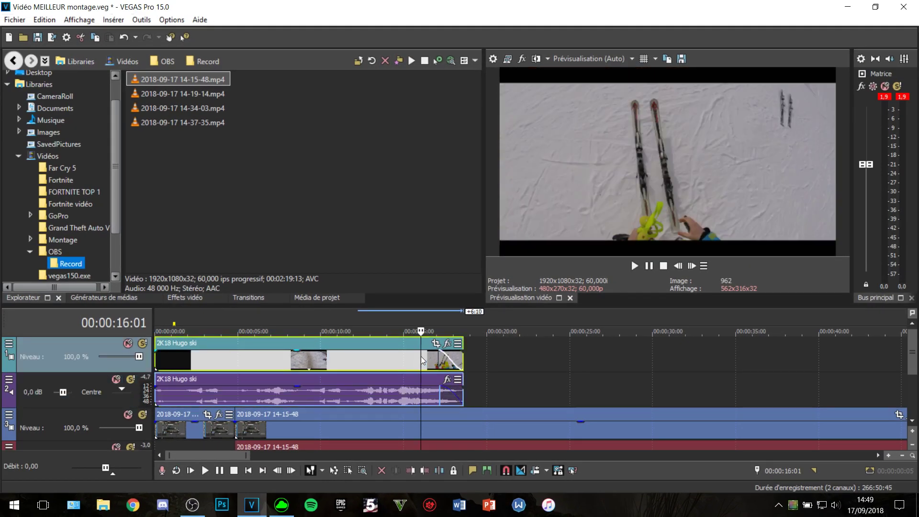
{"action": "left_click", "coordinate": [395, 361]}
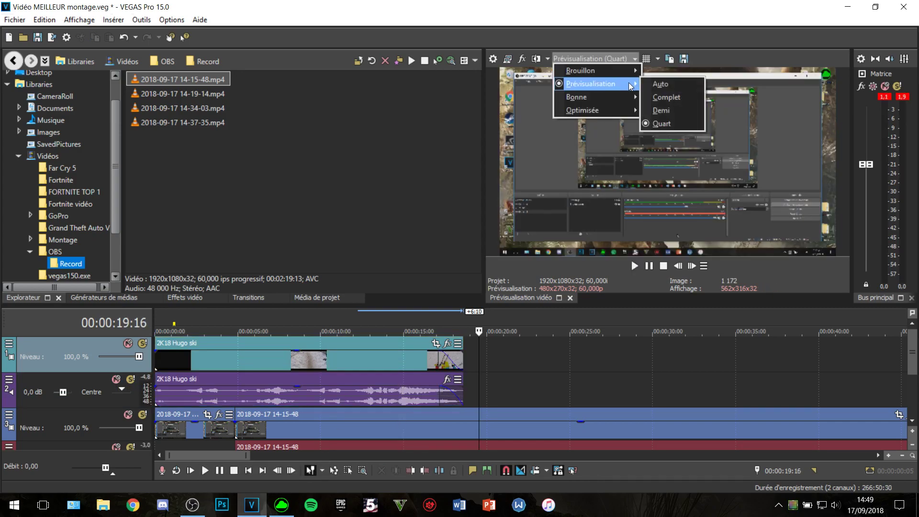
Set the video preview quality to Prévisualisation (Complet) and show more of the timeline.
{"action": "left_click", "coordinate": [667, 97]}
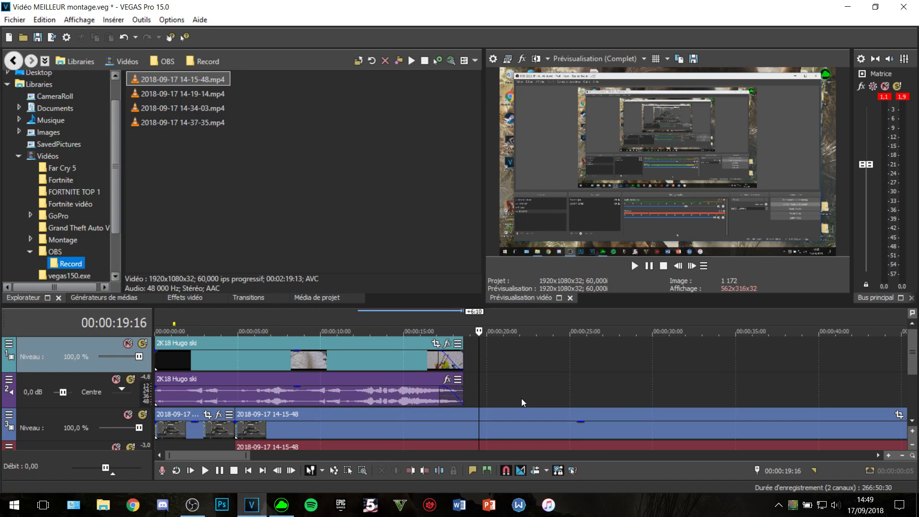
{"action": "scroll", "coordinate": [521, 398], "scroll_direction": "down", "scroll_amount": 2}
{"action": "scroll", "coordinate": [113, 411], "scroll_direction": "down", "scroll_amount": 2}
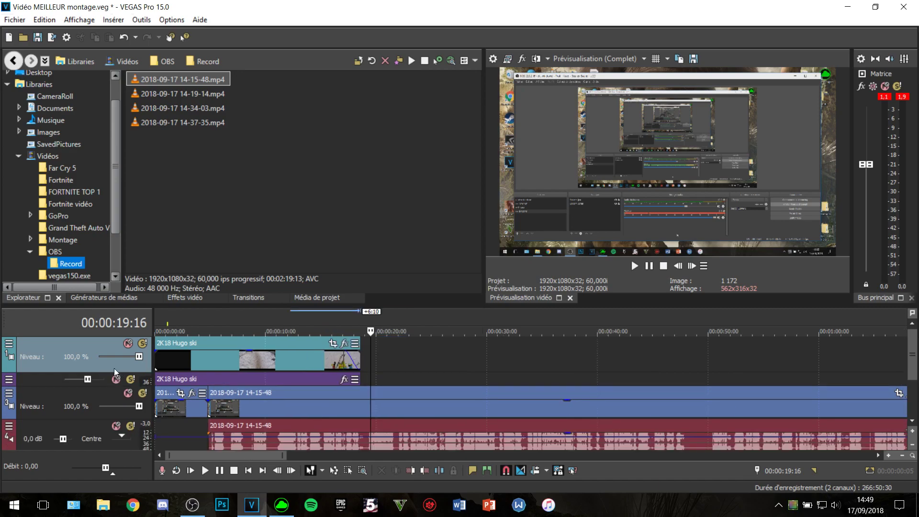
{"action": "scroll", "coordinate": [365, 386], "scroll_direction": "down", "scroll_amount": 1}
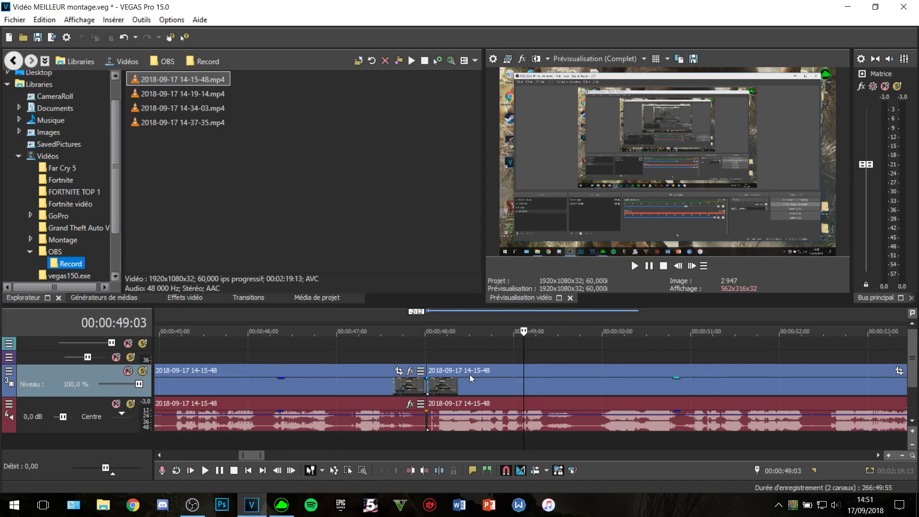
Move the recording segment that follows the cut near 48 seconds forward in time to open a gap.
{"action": "left_click", "coordinate": [469, 375]}
{"action": "left_click_drag", "start_coordinate": [682, 383], "coordinate": [753, 380]}
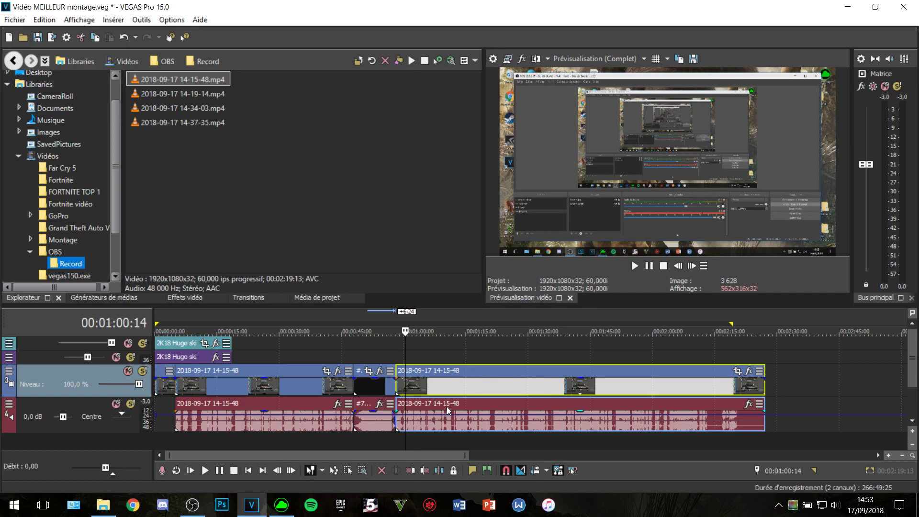
Scrub through the #77 intro clip placed between the two recording segments to preview it.
{"action": "scroll", "coordinate": [446, 406], "scroll_direction": "up", "scroll_amount": 4}
{"action": "scroll", "coordinate": [610, 432], "scroll_direction": "down", "scroll_amount": 2}
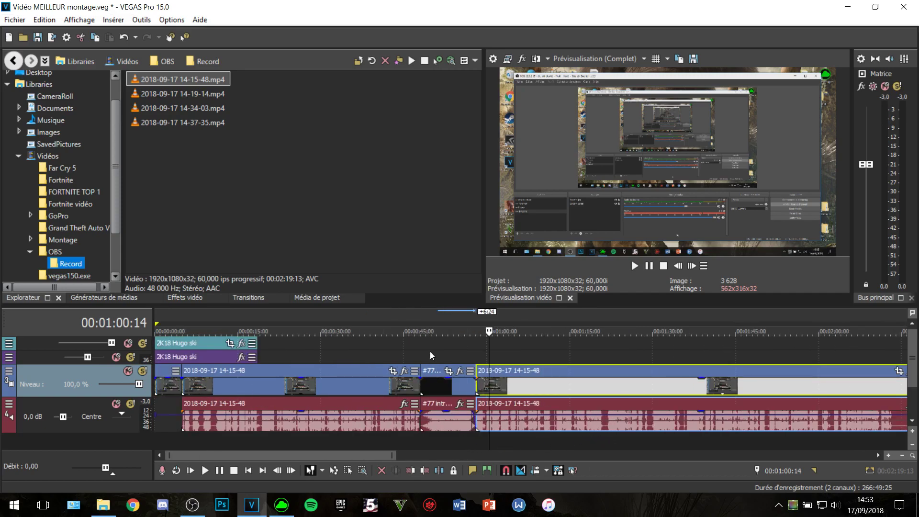
{"action": "left_click", "coordinate": [421, 351]}
{"action": "left_click_drag", "start_coordinate": [421, 351], "coordinate": [439, 355]}
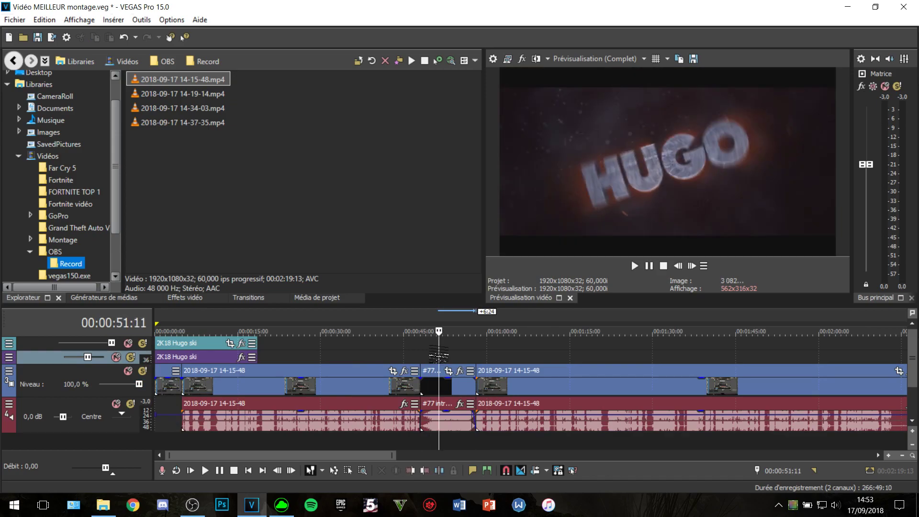
Enlarge the first video track and place the Instagram logo image on it at 00:01:03:14.
{"action": "left_click_drag", "start_coordinate": [48, 350], "coordinate": [48, 369]}
{"action": "left_click_drag", "start_coordinate": [490, 364], "coordinate": [507, 355]}
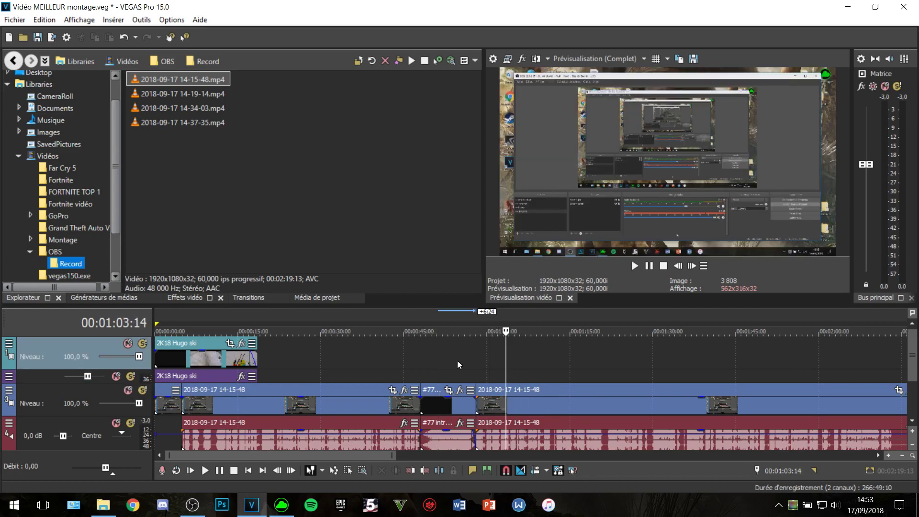
{"action": "left_click", "coordinate": [103, 505]}
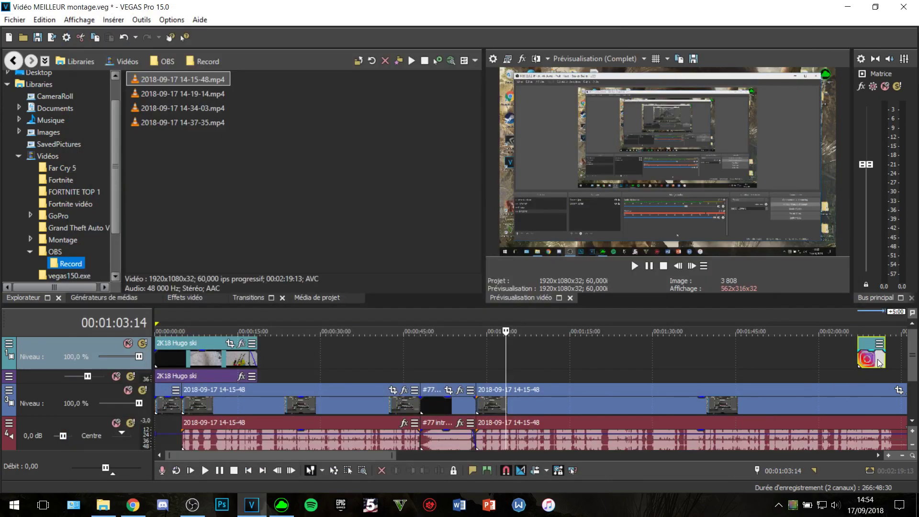
{"action": "left_click_drag", "start_coordinate": [881, 364], "coordinate": [527, 361]}
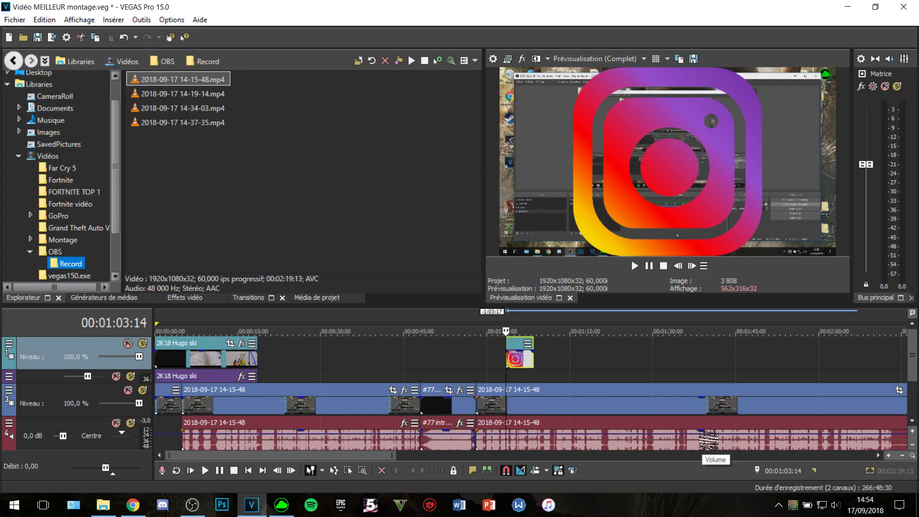
{"action": "scroll", "coordinate": [600, 366], "scroll_direction": "up", "scroll_amount": 5}
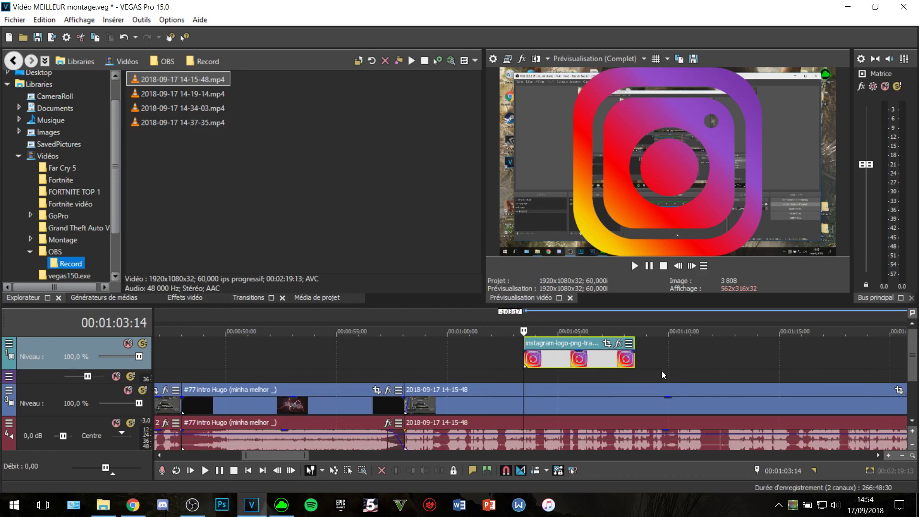
Open the Instagram logo's pan/crop settings and enlarge the crop frame to about 5690 × 5683 to shrink the logo.
{"action": "left_click", "coordinate": [607, 344]}
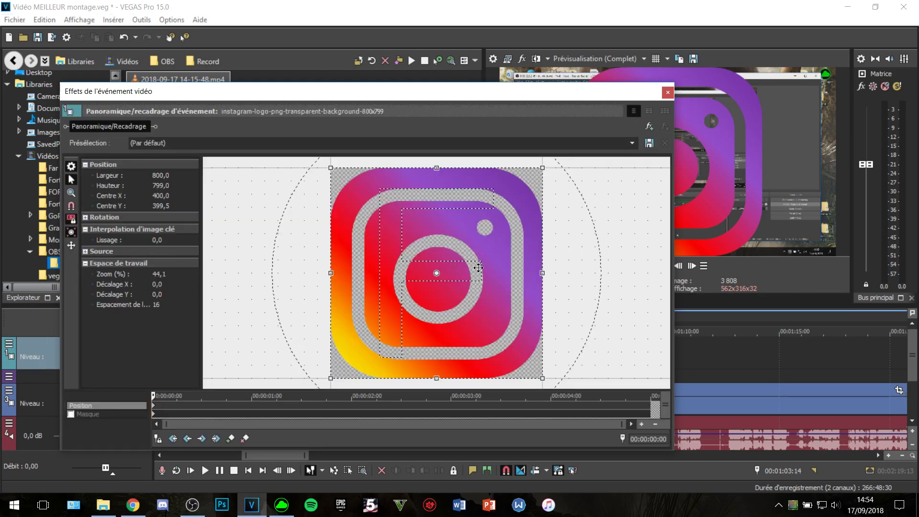
{"action": "scroll", "coordinate": [478, 268], "scroll_direction": "down", "scroll_amount": 4}
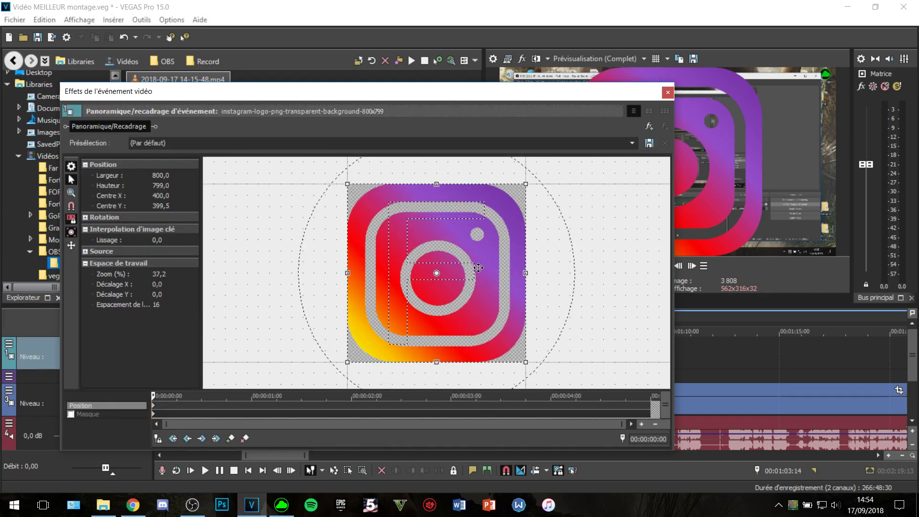
{"action": "scroll", "coordinate": [478, 268], "scroll_direction": "down", "scroll_amount": 2}
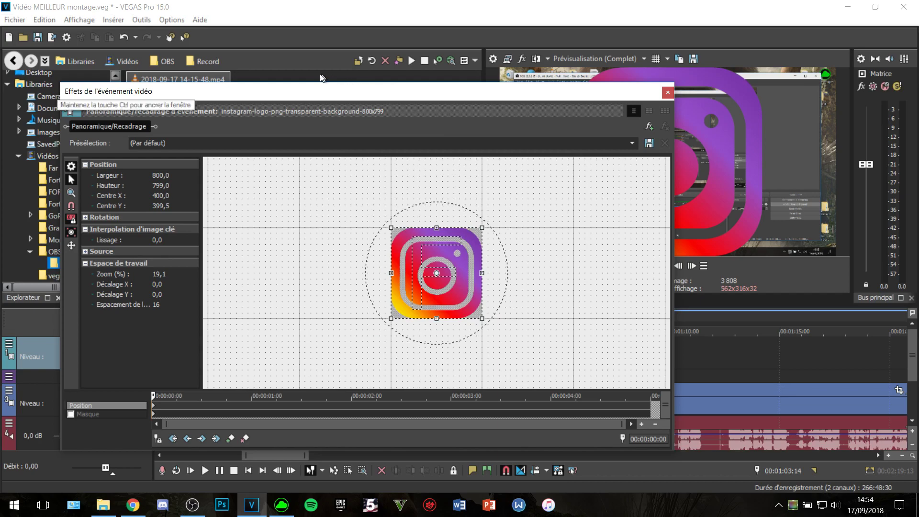
{"action": "left_click_drag", "start_coordinate": [429, 90], "coordinate": [311, 76]}
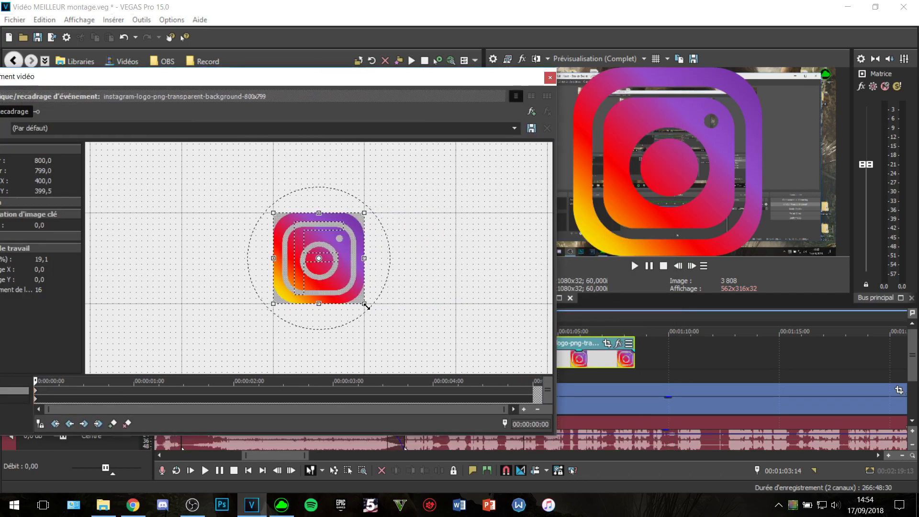
{"action": "left_click_drag", "start_coordinate": [368, 306], "coordinate": [527, 425]}
{"action": "scroll", "coordinate": [401, 285], "scroll_direction": "down", "scroll_amount": 5}
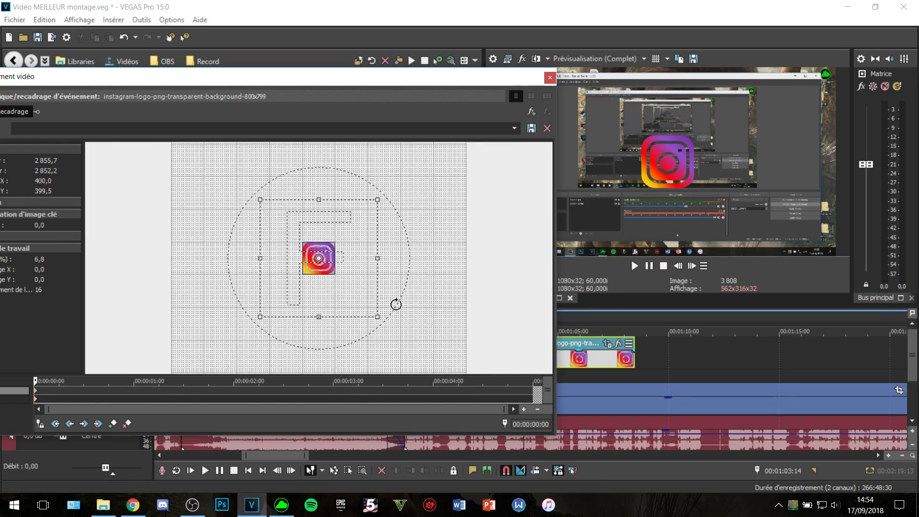
{"action": "left_click_drag", "start_coordinate": [380, 318], "coordinate": [439, 380]}
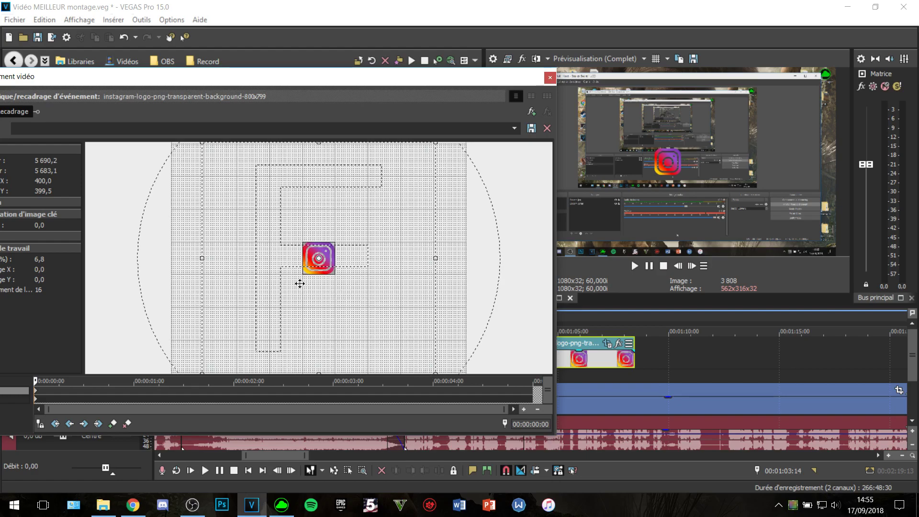
Move the logo's crop frame to a centre of about X 3107, Y -1830 to shift the logo toward the picture's lower-left corner.
{"action": "left_click_drag", "start_coordinate": [299, 283], "coordinate": [327, 255]}
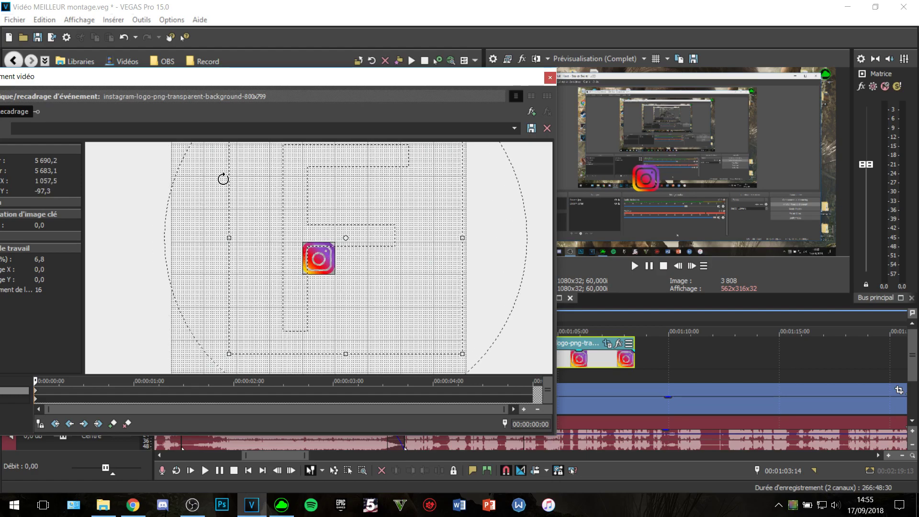
{"action": "scroll", "coordinate": [331, 265], "scroll_direction": "down", "scroll_amount": 4}
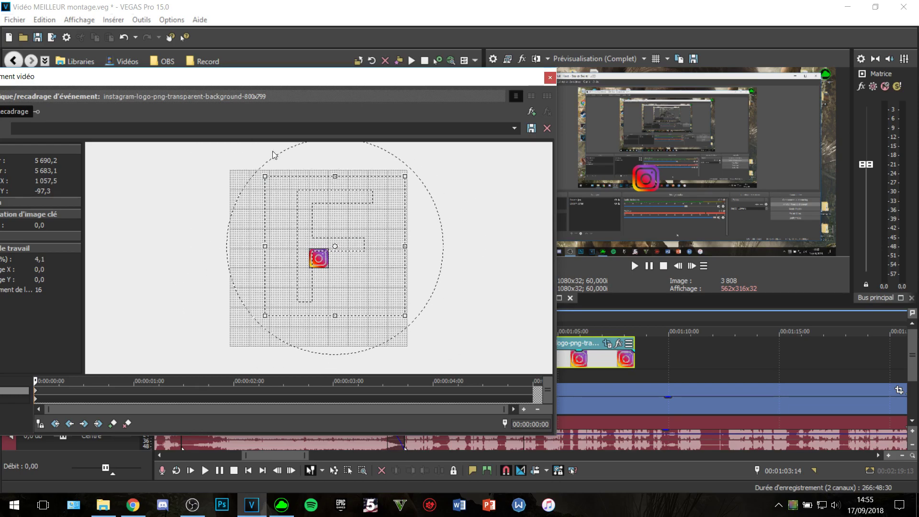
{"action": "left_click_drag", "start_coordinate": [325, 249], "coordinate": [353, 237]}
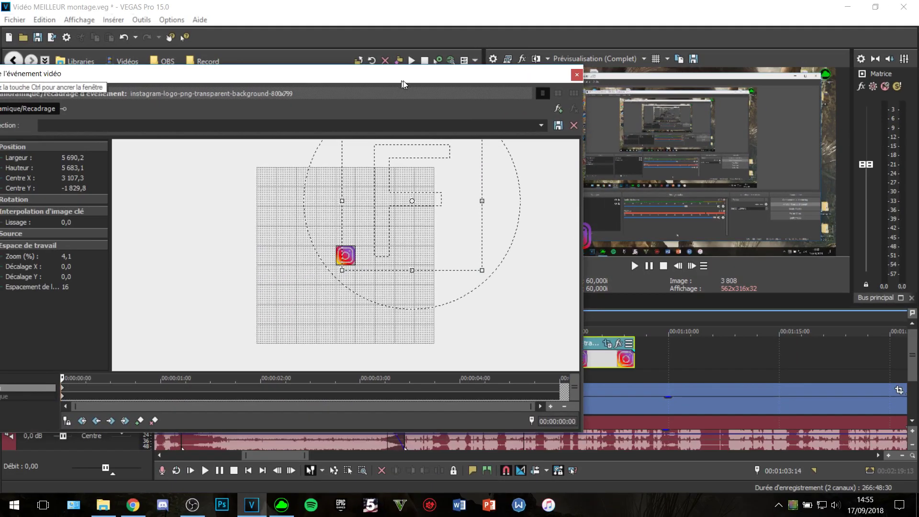
{"action": "left_click_drag", "start_coordinate": [393, 103], "coordinate": [439, 77]}
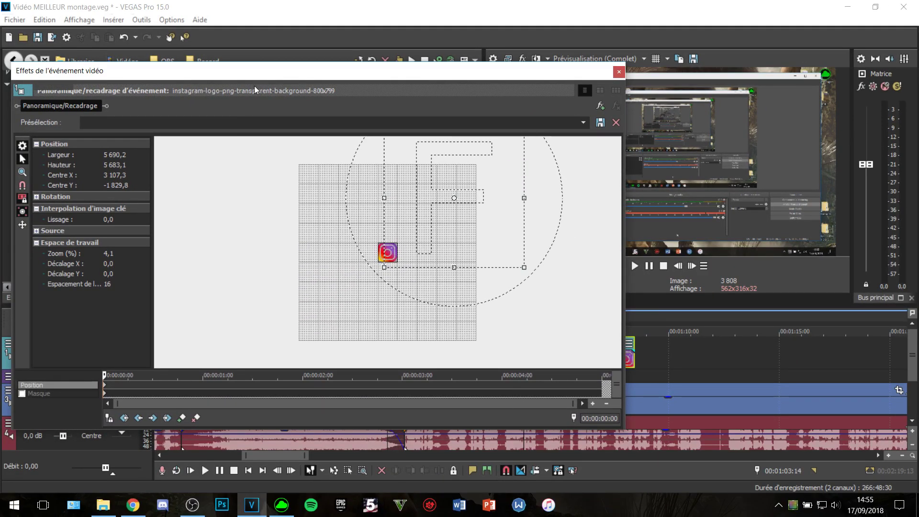
{"action": "left_click_drag", "start_coordinate": [232, 71], "coordinate": [278, 102]}
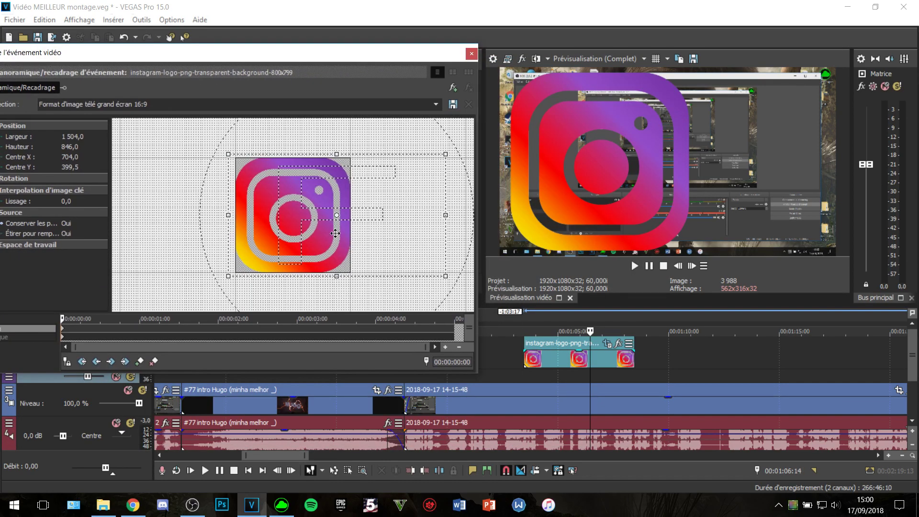
Enlarge and shift the logo's 16:9 crop frame so that the logo sits small in the picture's lower-left corner.
{"action": "scroll", "coordinate": [337, 241], "scroll_direction": "down", "scroll_amount": 3}
{"action": "left_click_drag", "start_coordinate": [372, 246], "coordinate": [392, 252]}
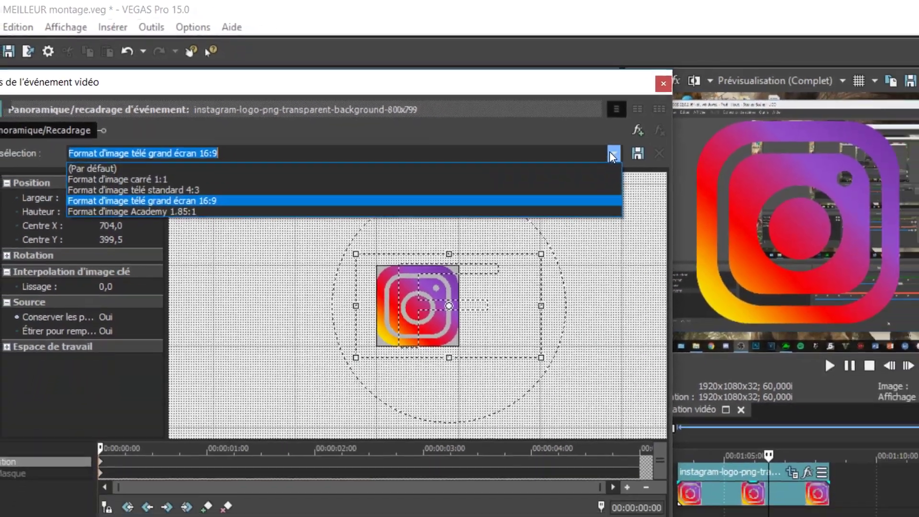
{"action": "left_click", "coordinate": [642, 126]}
{"action": "left_click_drag", "start_coordinate": [388, 65], "coordinate": [315, 58]}
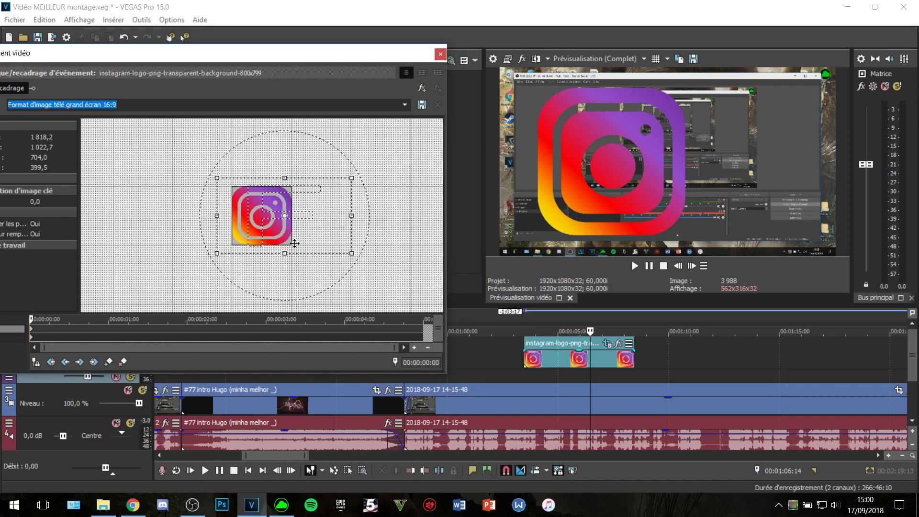
{"action": "left_click_drag", "start_coordinate": [263, 237], "coordinate": [275, 231]}
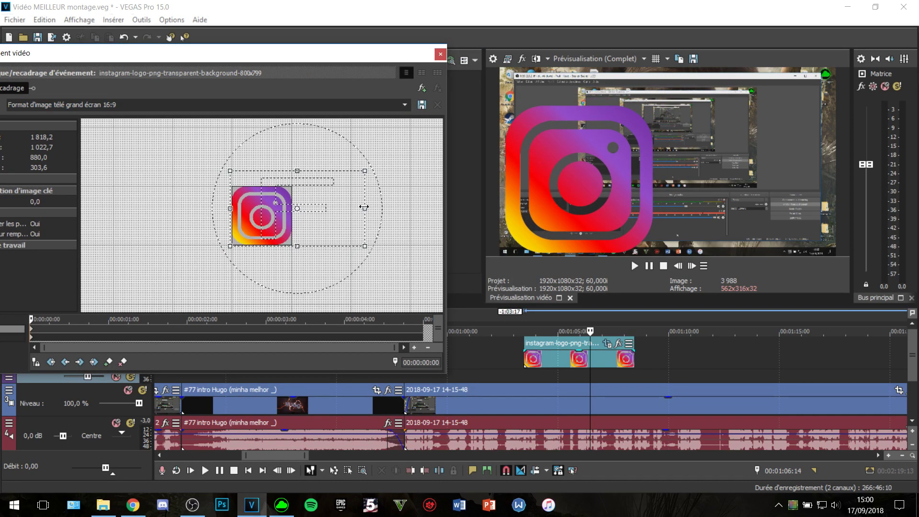
{"action": "scroll", "coordinate": [366, 206], "scroll_direction": "down", "scroll_amount": 5}
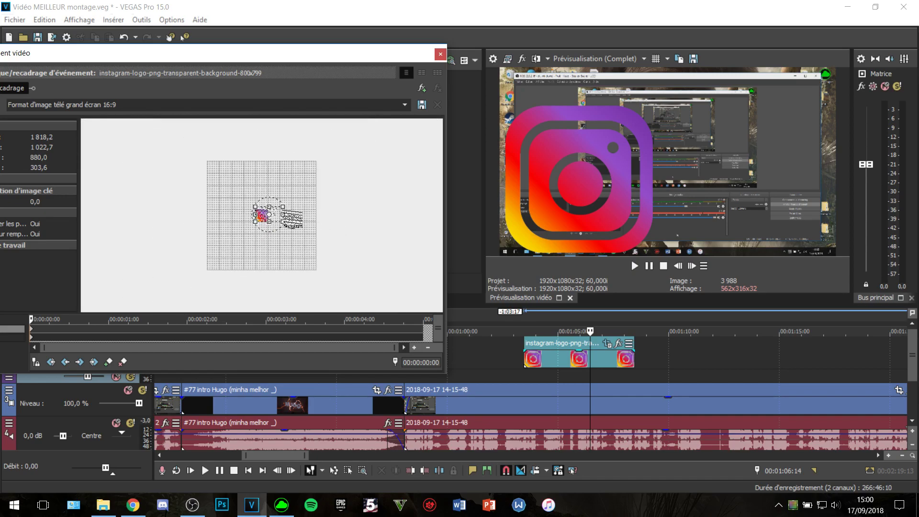
{"action": "left_click_drag", "start_coordinate": [281, 207], "coordinate": [319, 187]}
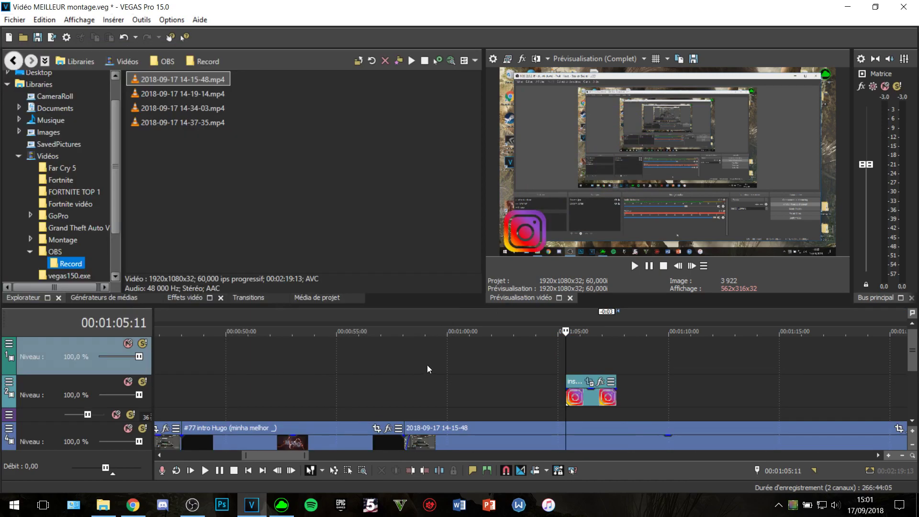
Add the default Titres & Texte title on the empty top video track above the Instagram logo.
{"action": "left_click", "coordinate": [100, 297]}
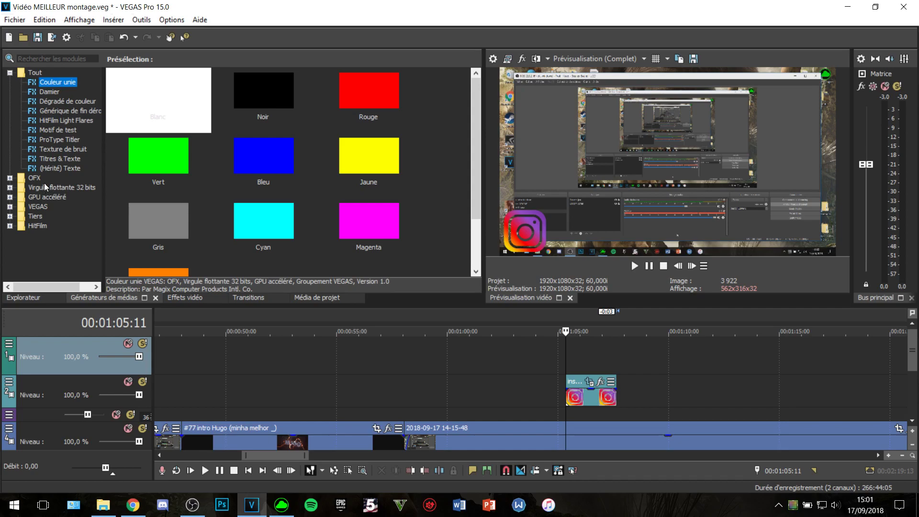
{"action": "left_click", "coordinate": [48, 158]}
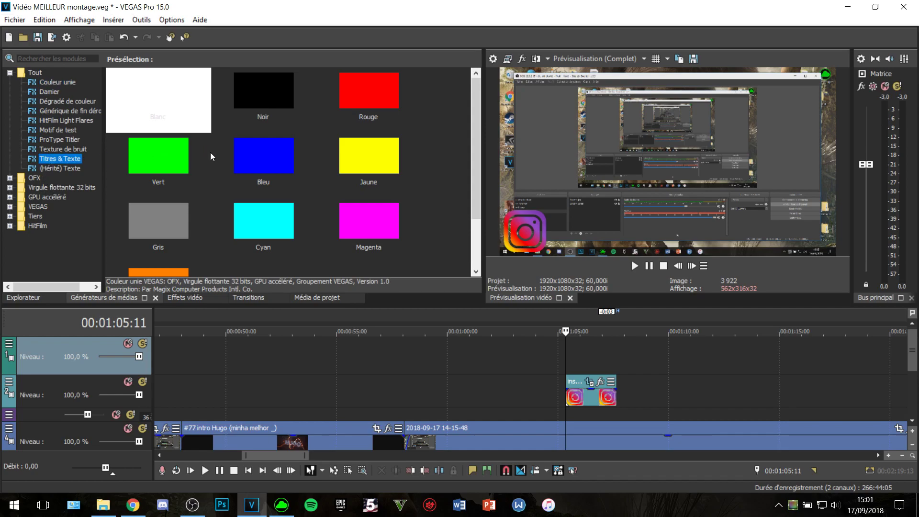
{"action": "left_click_drag", "start_coordinate": [172, 111], "coordinate": [697, 346]}
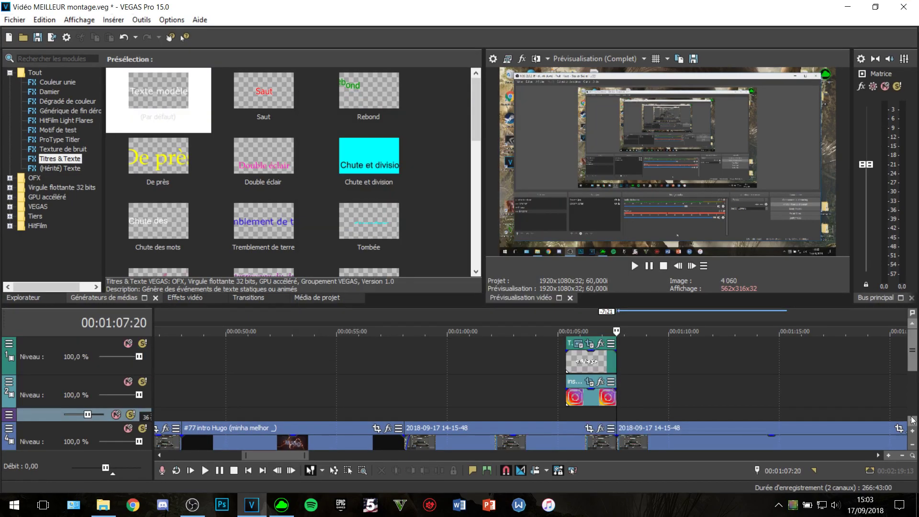
Apply the default Flou gaussien effect to the short recording segment beneath the logo and title, and reduce its horizontal range.
{"action": "left_click", "coordinate": [912, 420]}
{"action": "left_click", "coordinate": [913, 332]}
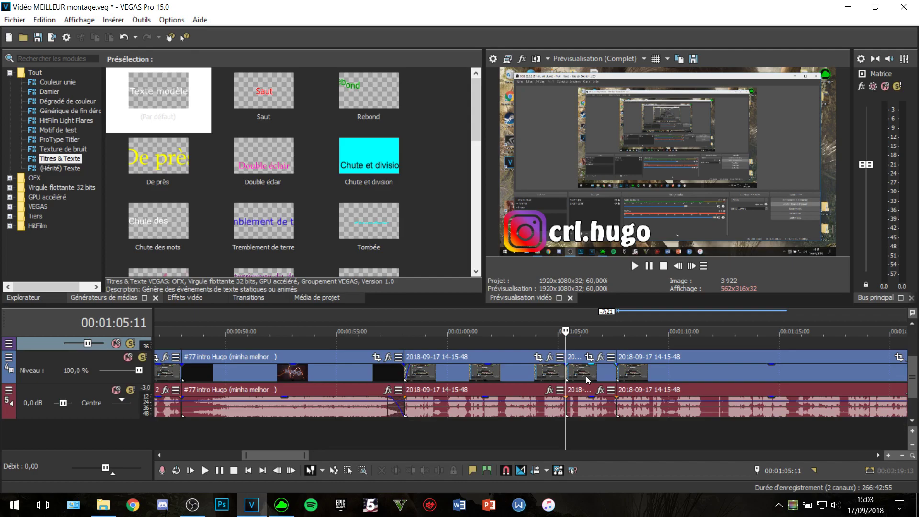
{"action": "left_click", "coordinate": [586, 375]}
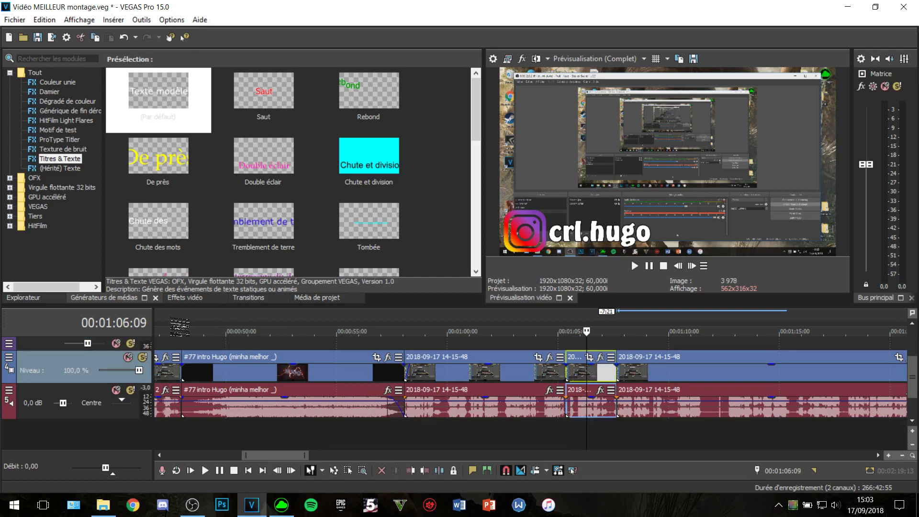
{"action": "left_click", "coordinate": [189, 300]}
{"action": "scroll", "coordinate": [78, 202], "scroll_direction": "down", "scroll_amount": 12}
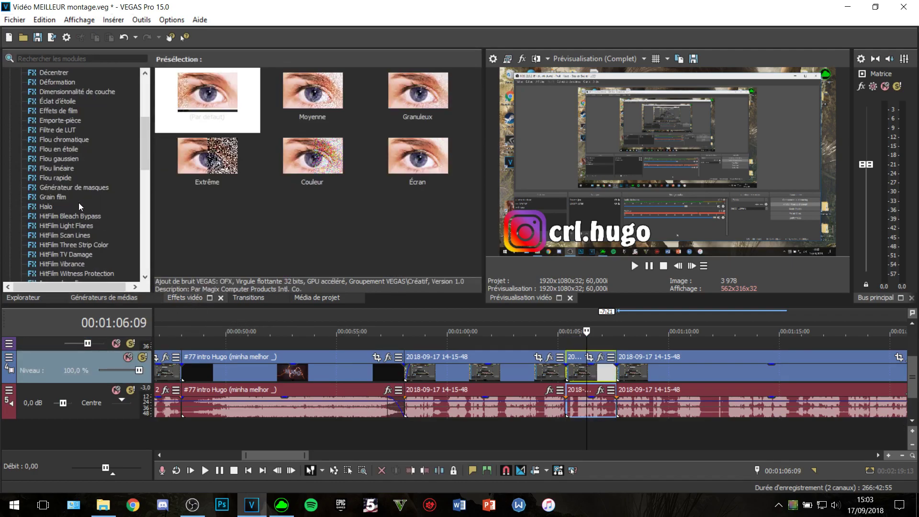
{"action": "scroll", "coordinate": [85, 213], "scroll_direction": "up", "scroll_amount": 8}
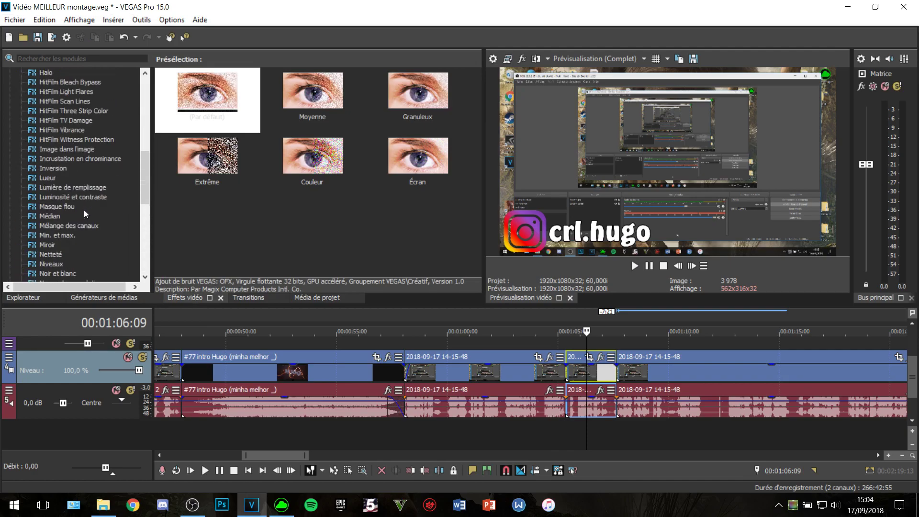
{"action": "scroll", "coordinate": [84, 211], "scroll_direction": "up", "scroll_amount": 3}
{"action": "scroll", "coordinate": [84, 209], "scroll_direction": "up", "scroll_amount": 2}
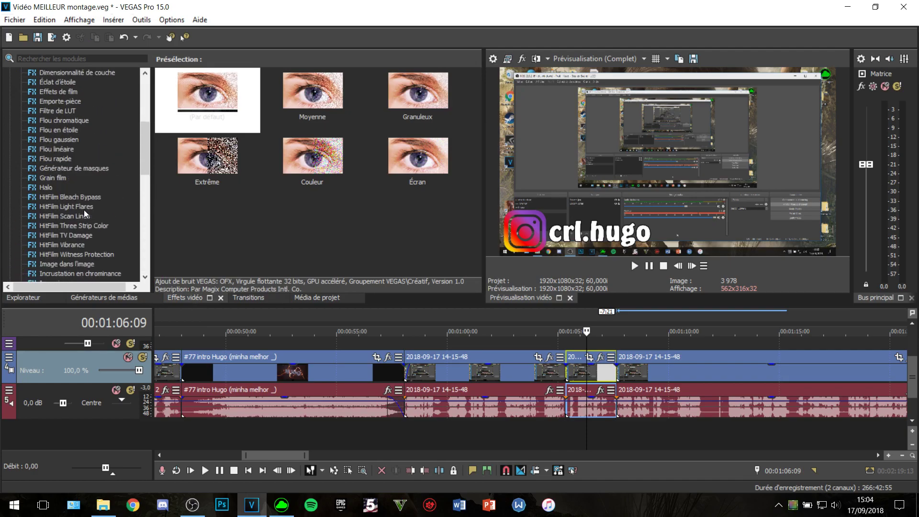
{"action": "left_click", "coordinate": [65, 139]}
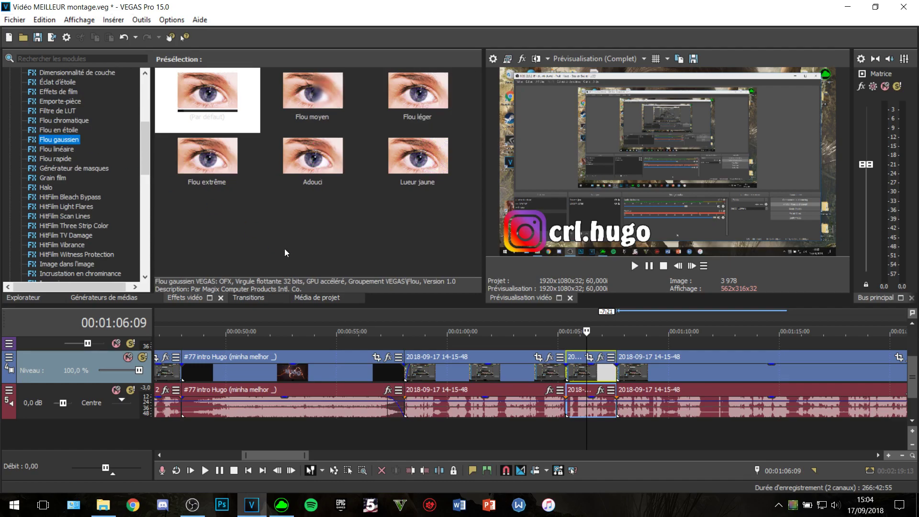
{"action": "left_click_drag", "start_coordinate": [235, 111], "coordinate": [599, 383]}
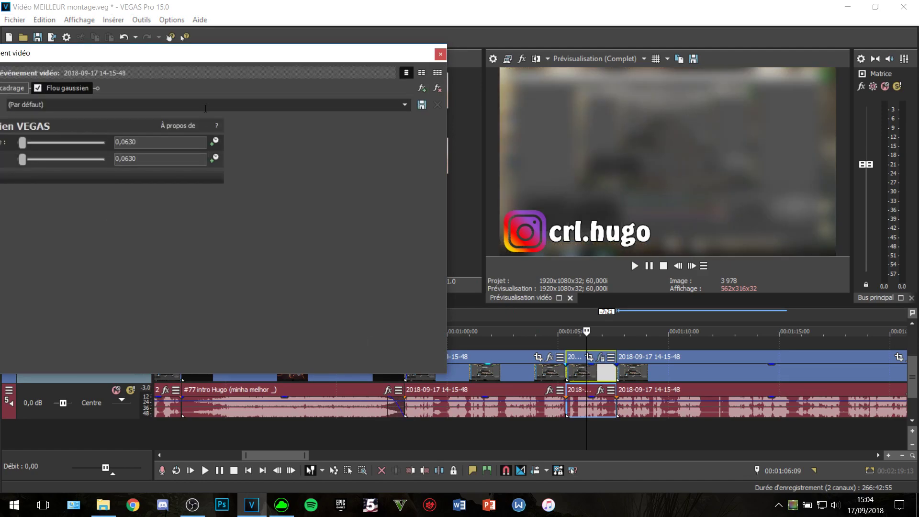
{"action": "left_click_drag", "start_coordinate": [201, 61], "coordinate": [259, 68]}
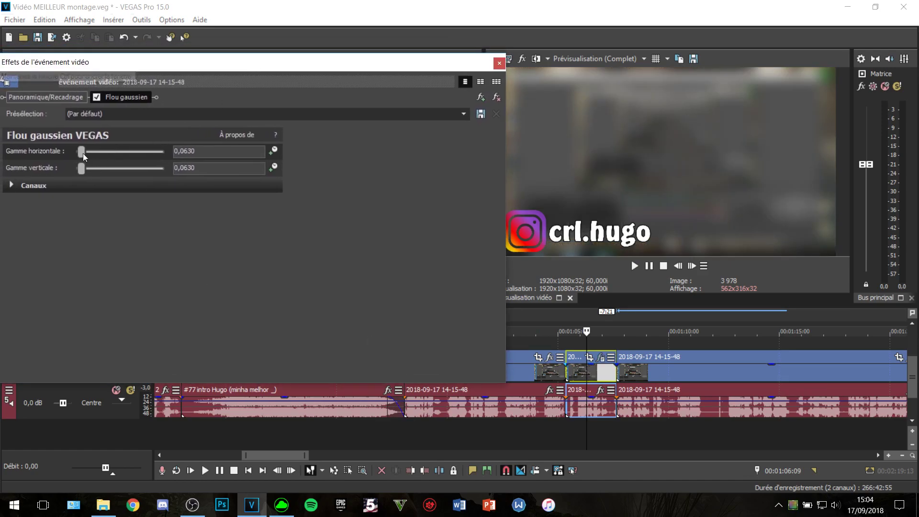
{"action": "left_click_drag", "start_coordinate": [81, 152], "coordinate": [78, 152]}
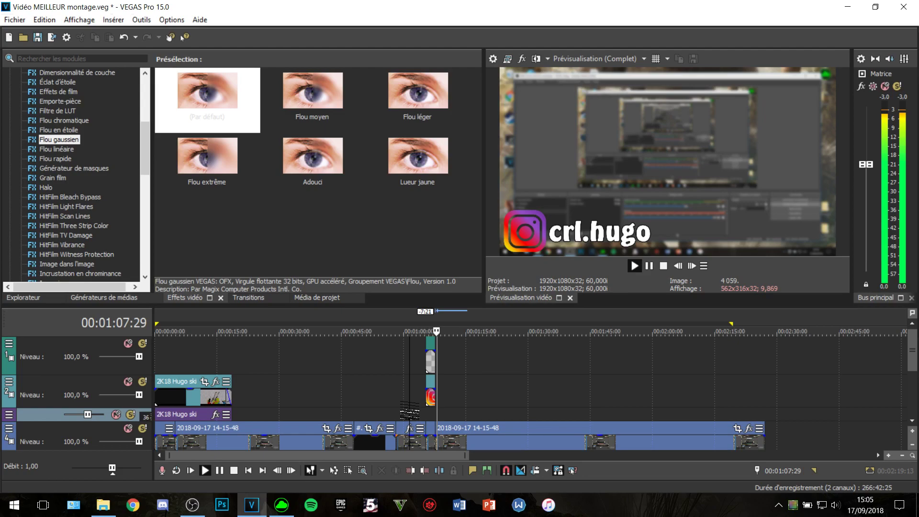
Stop playback, then collapse the two top video tracks and show the timeline from its beginning.
{"action": "key", "text": "space"}
{"action": "scroll", "coordinate": [465, 403], "scroll_direction": "up", "scroll_amount": 3}
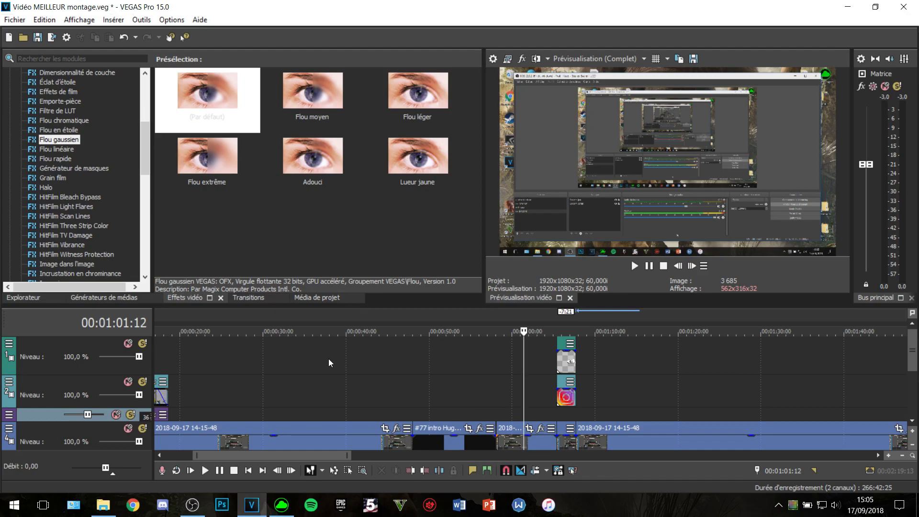
{"action": "left_click", "coordinate": [62, 378]}
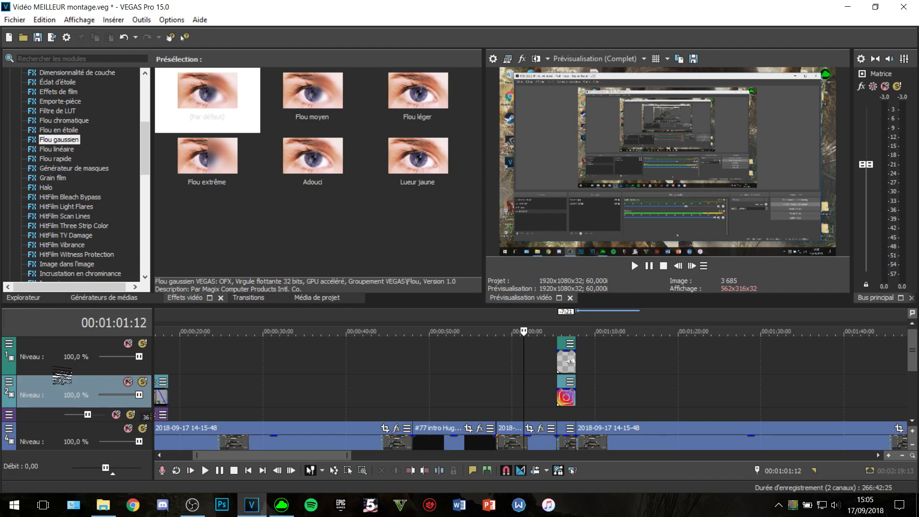
{"action": "left_click_drag", "start_coordinate": [63, 375], "coordinate": [81, 360]}
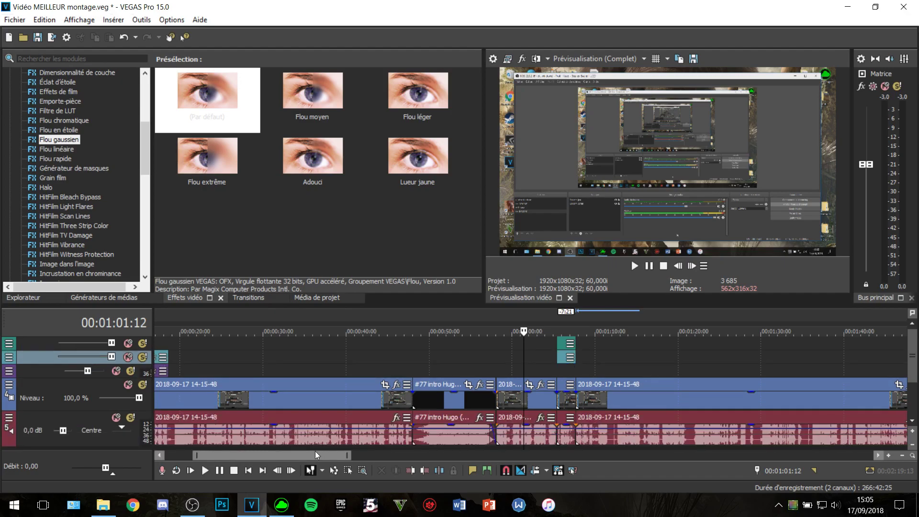
{"action": "left_click_drag", "start_coordinate": [315, 451], "coordinate": [183, 457]}
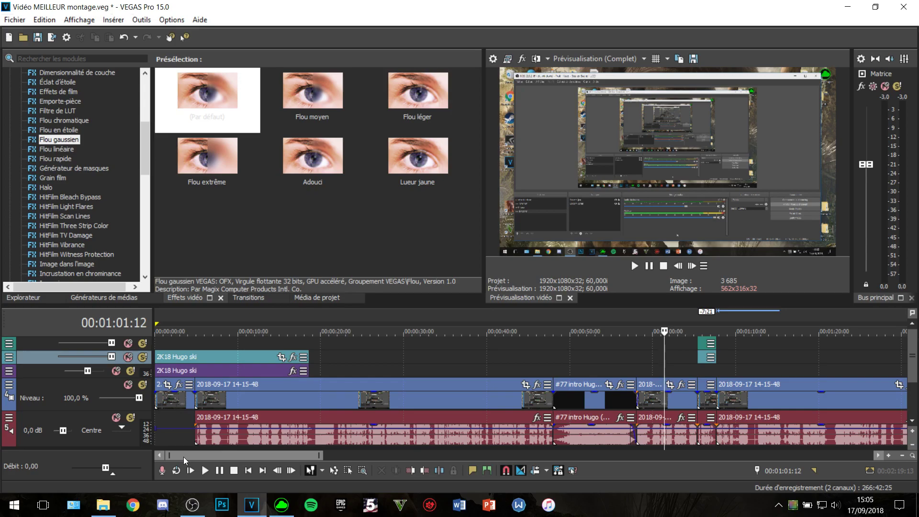
Switch to OBS and show the Pause, Stream and Introduction scenes one after another.
{"action": "left_click", "coordinate": [192, 505]}
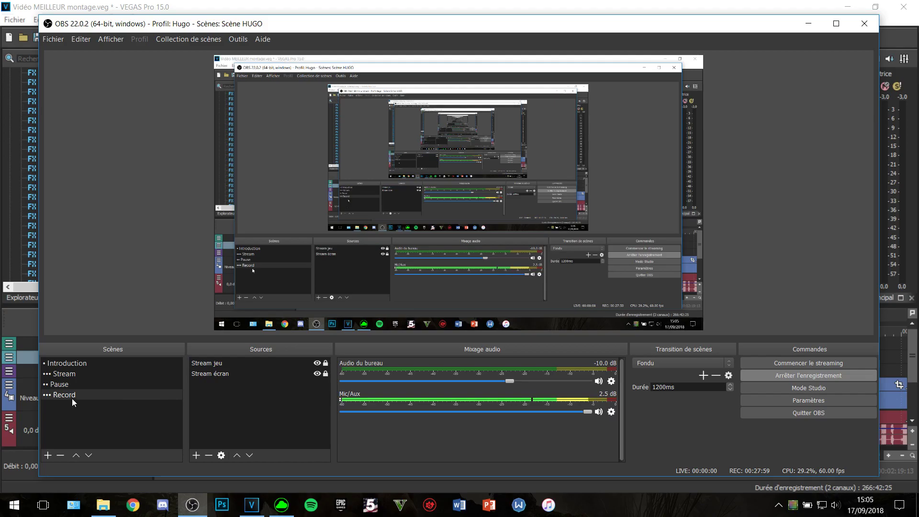
{"action": "left_click", "coordinate": [76, 386]}
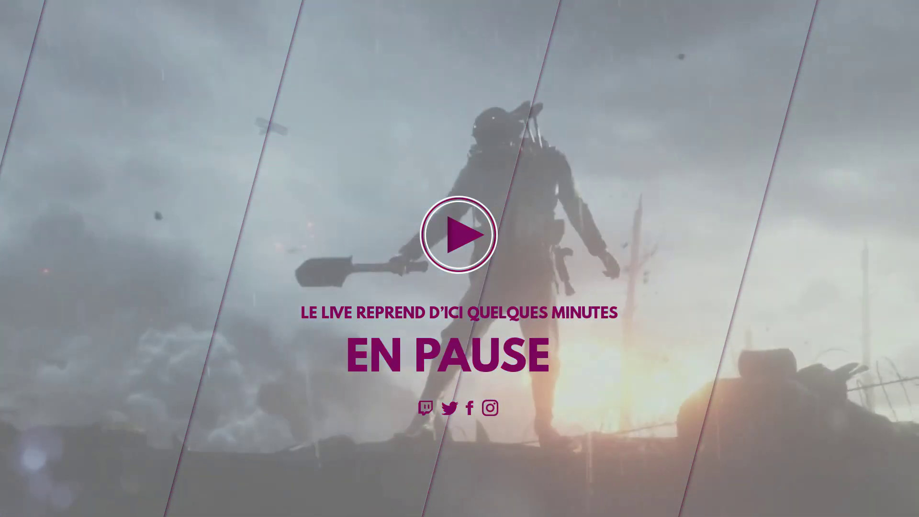
{"action": "left_click", "coordinate": [104, 374]}
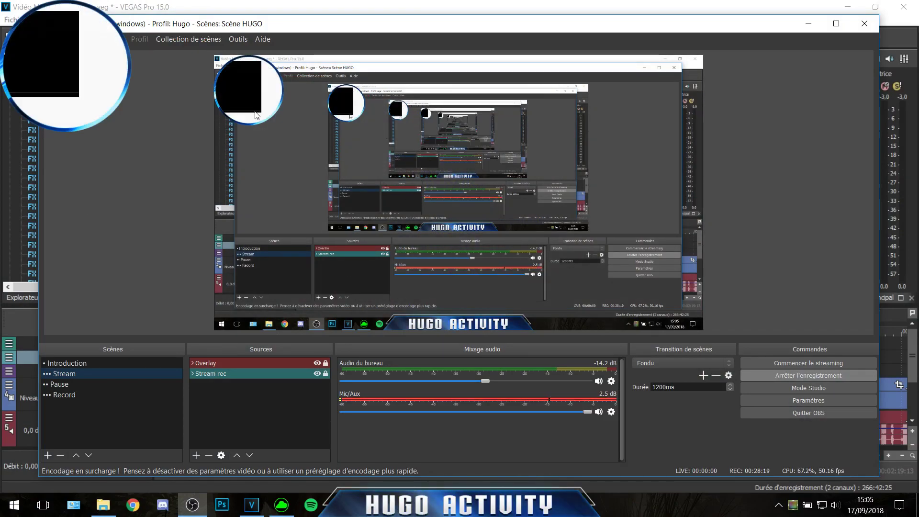
{"action": "left_click", "coordinate": [129, 384]}
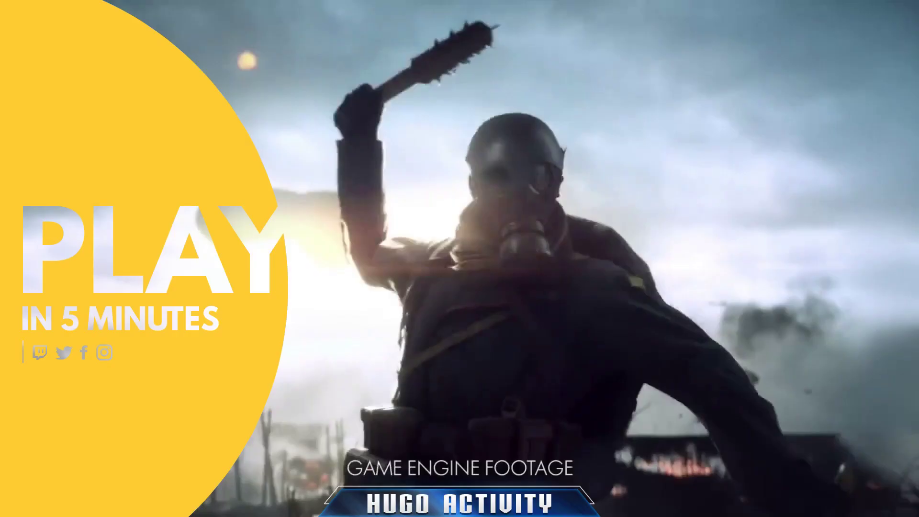